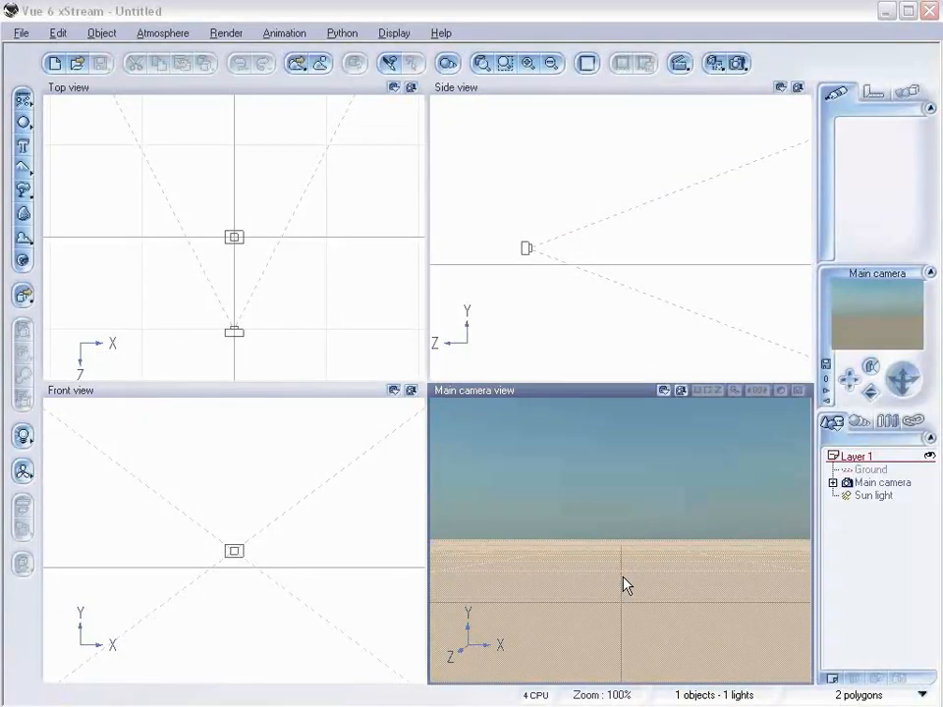
Step: Add a terrain and stretch it into a wide mountain range across the far background ahead of the camera
left_click(362, 249)
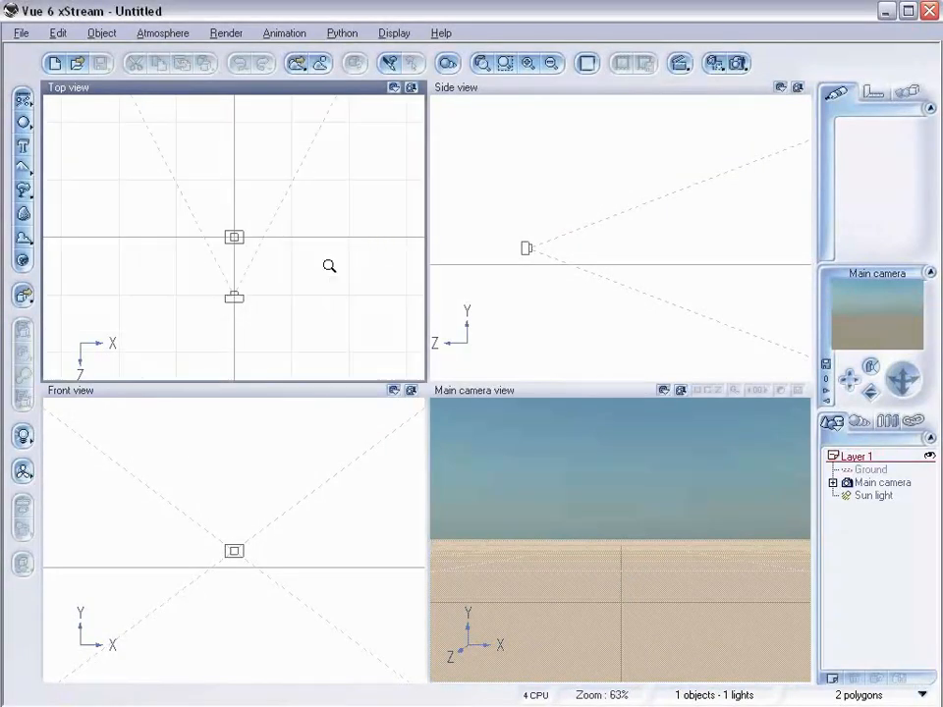
scroll(329, 267, "down", 3)
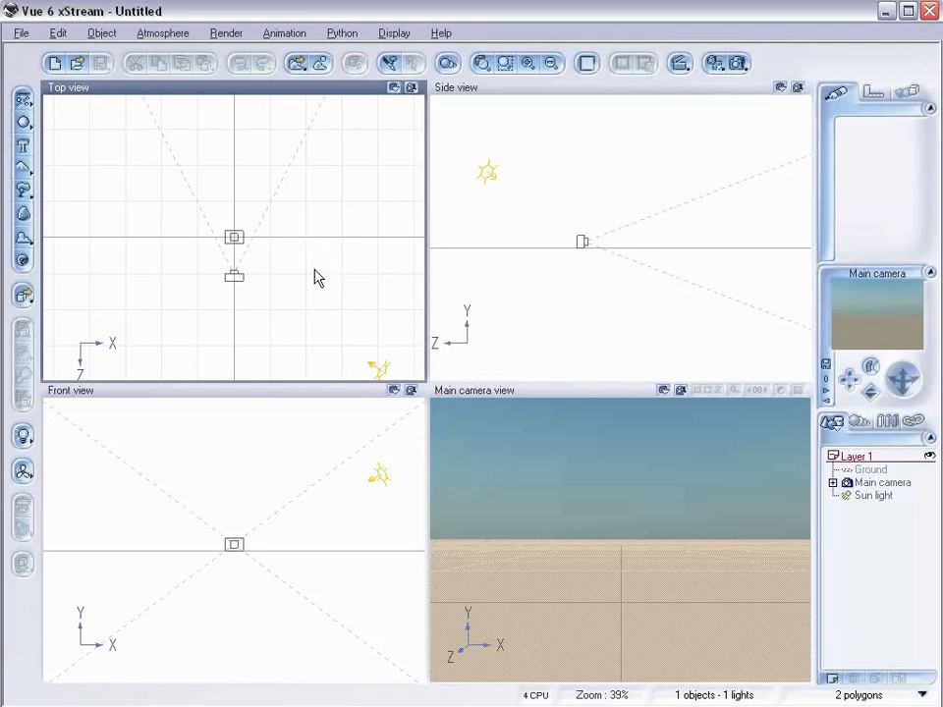
scroll(327, 202, "down", 5)
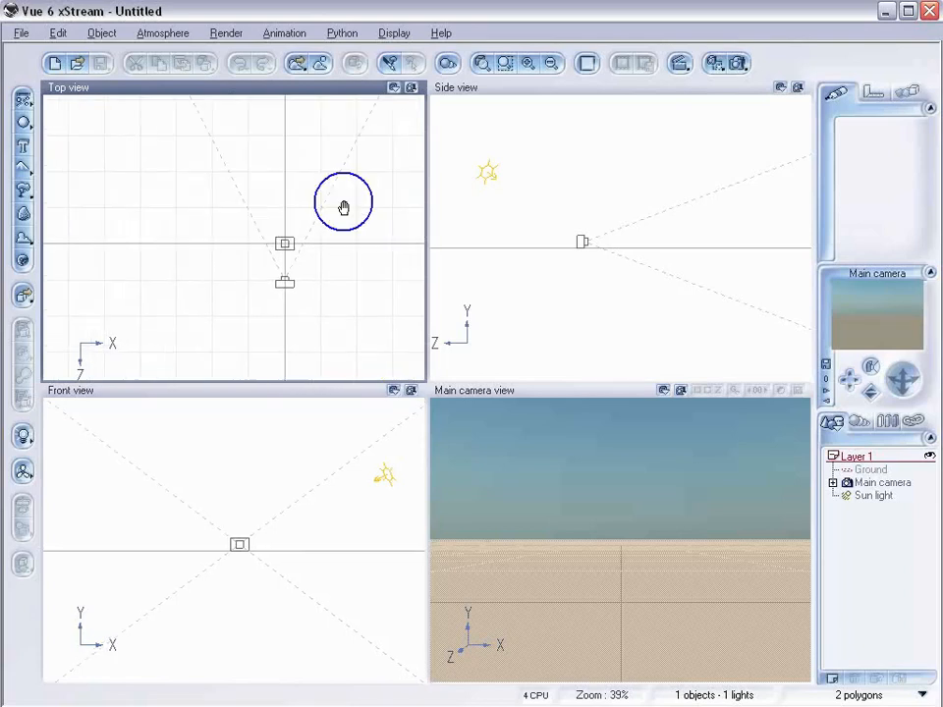
scroll(291, 261, "down", 5)
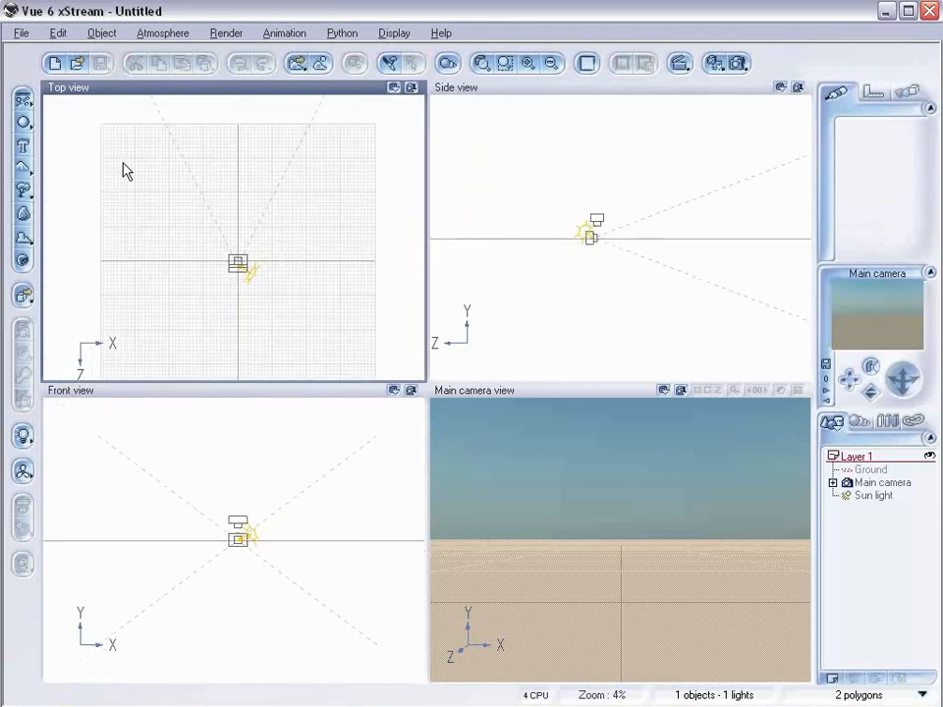
left_click(21, 165)
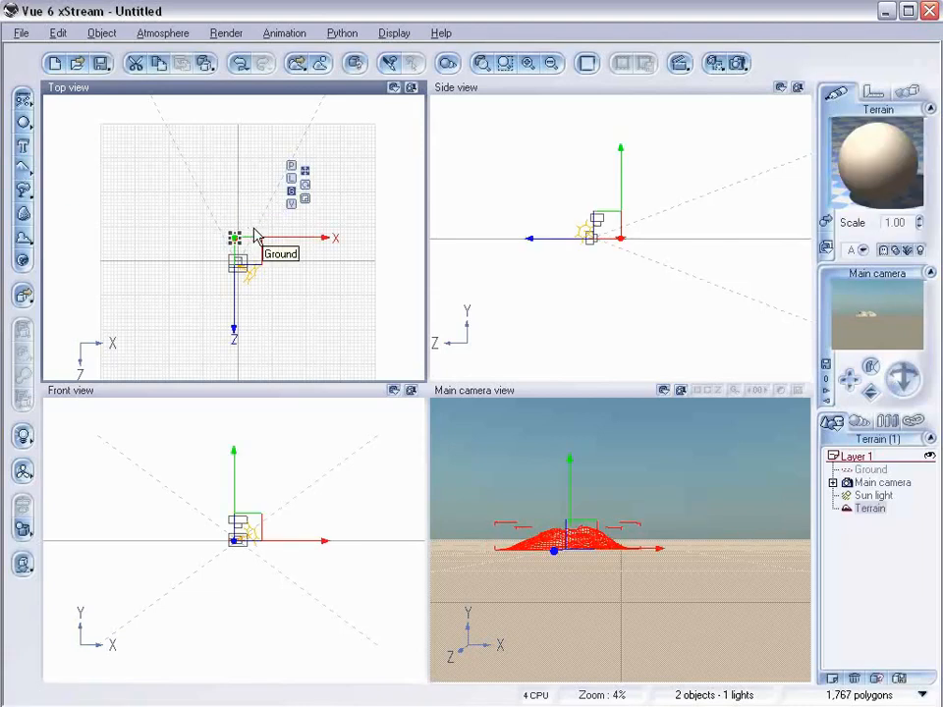
key("ctrl+z")
left_click(37, 165)
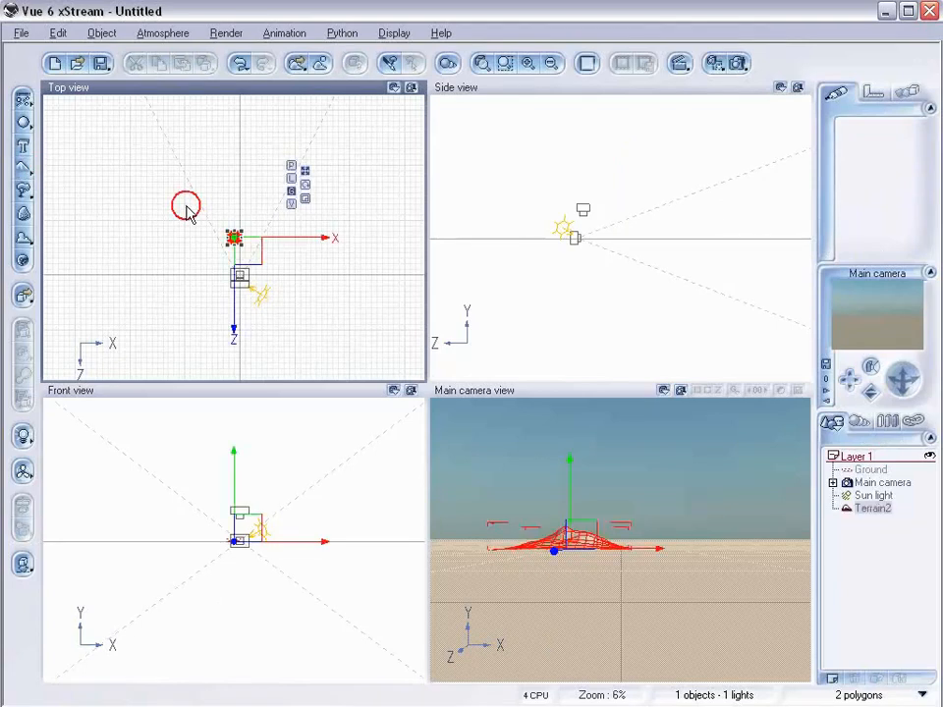
left_click_drag(236, 237, 324, 149)
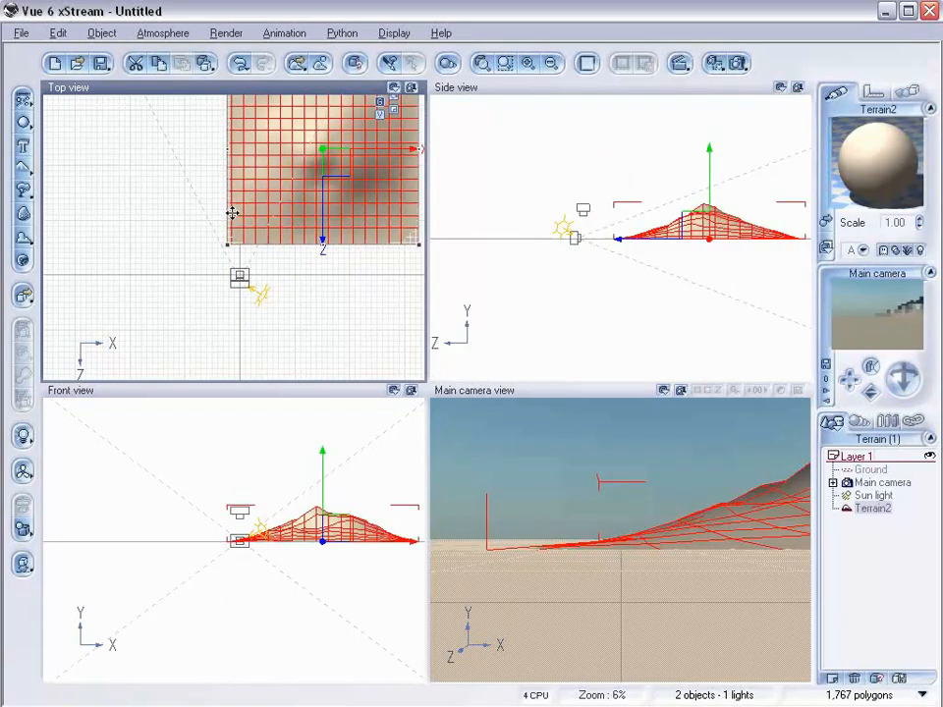
scroll(233, 213, "down", 4)
left_click_drag(290, 212, 333, 165)
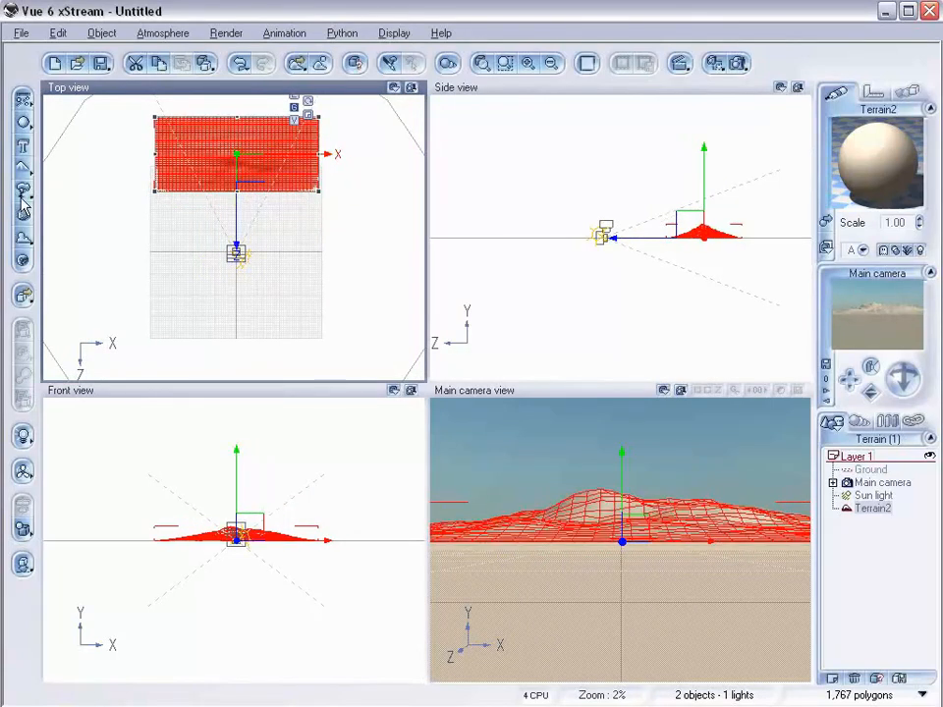
Step: Add another terrain, enlarge it and place it on the left of the middle distance, overlapping the background range
left_click(24, 167)
left_click_drag(238, 240, 386, 207)
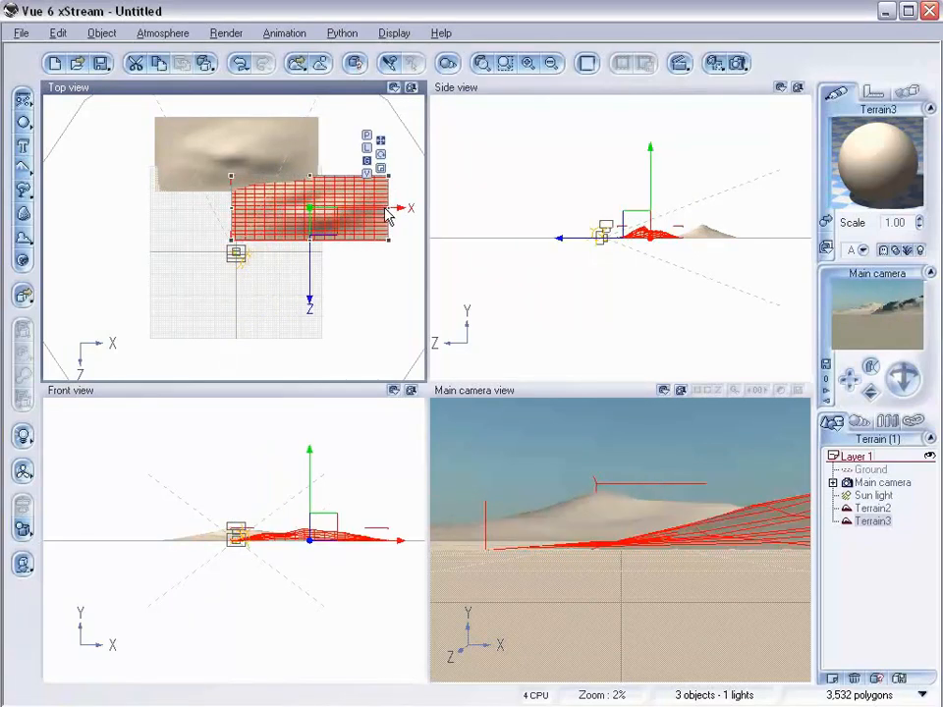
left_click_drag(313, 209, 181, 257)
left_click_drag(183, 201, 210, 196)
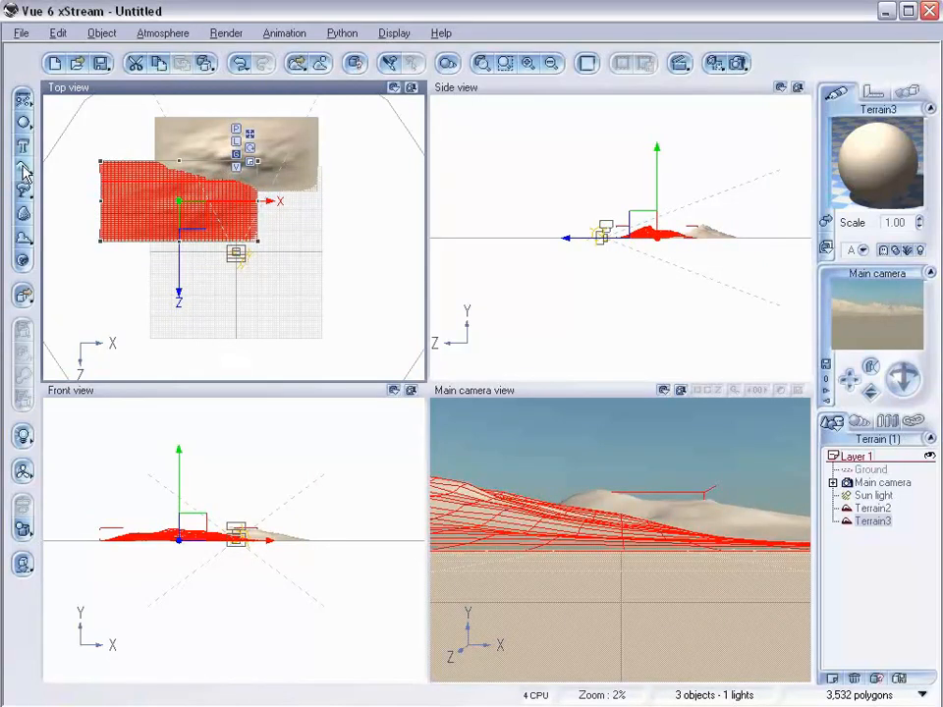
Step: Add a third terrain, widen it and rotate it diagonally along the right side of the camera's view
left_click(23, 126)
left_click_drag(236, 237, 307, 230)
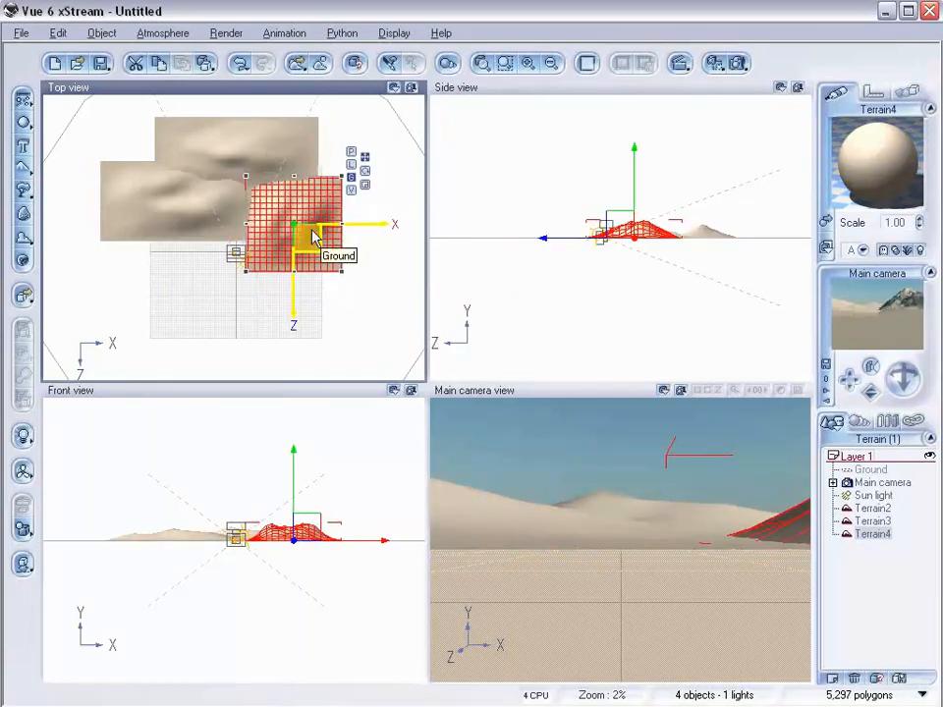
left_click_drag(214, 223, 147, 224)
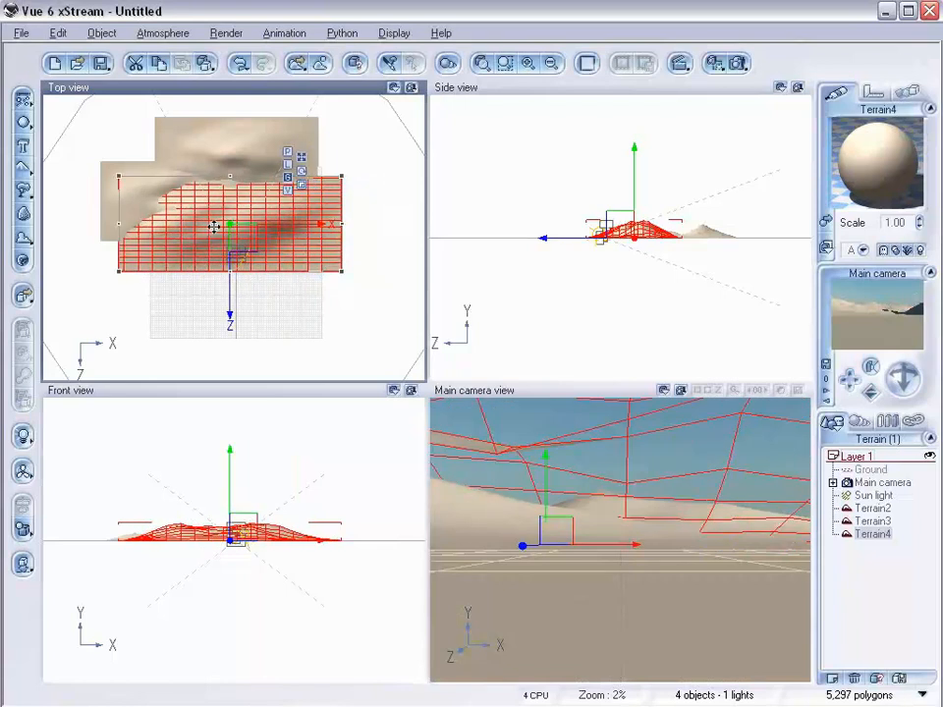
left_click_drag(247, 238, 332, 248)
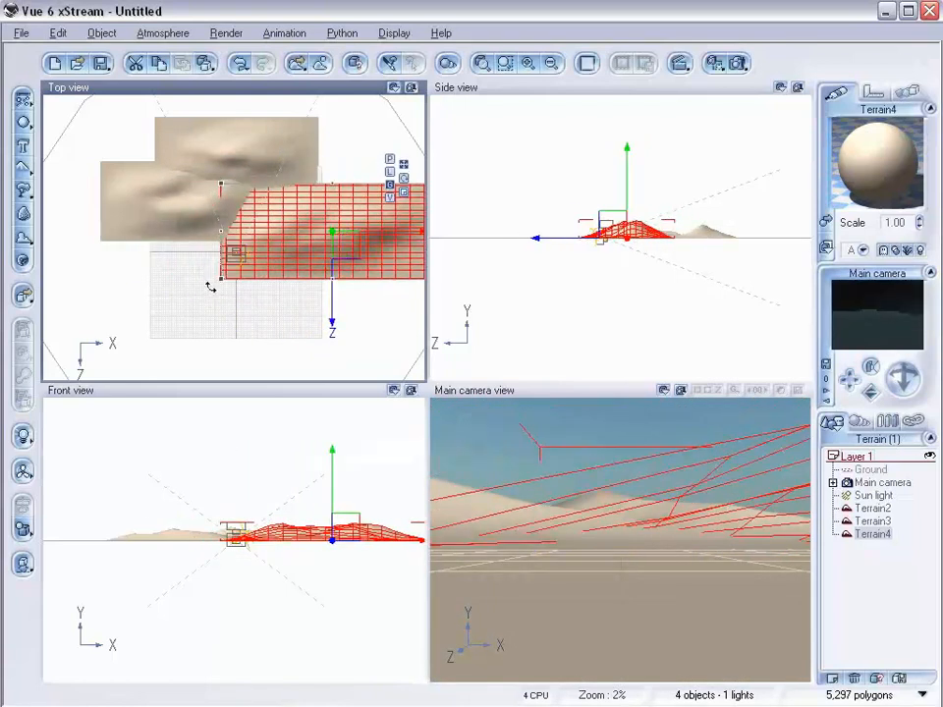
left_click_drag(207, 287, 239, 308)
mouse_move(345, 257)
left_mouse_down()
mouse_move(322, 244)
mouse_move(343, 236)
left_mouse_up()
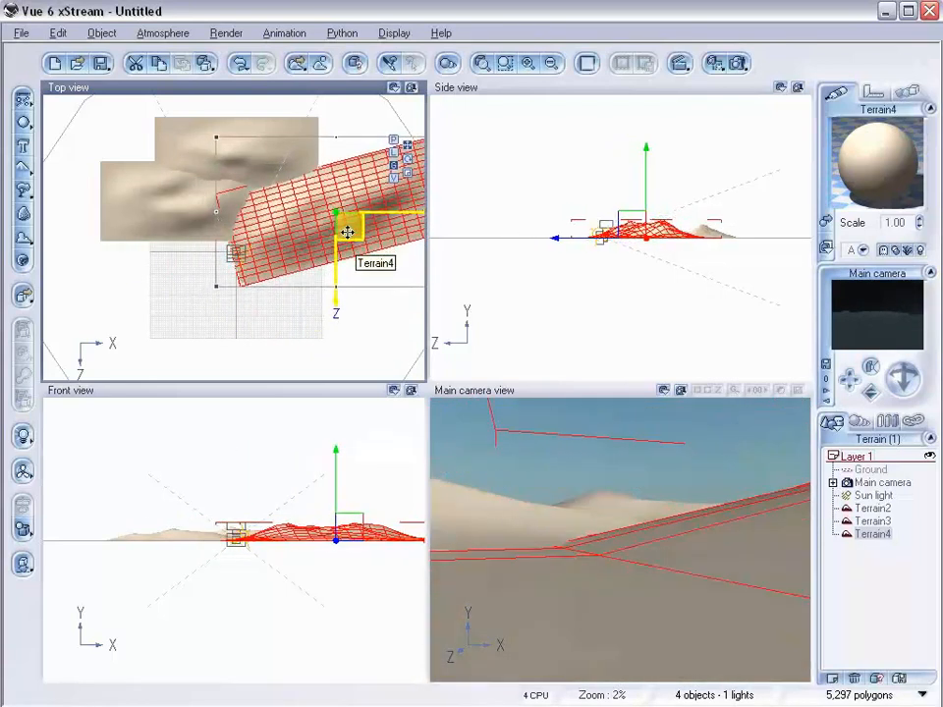
Step: Add a fourth terrain and stretch it over the ground on the left, beside and behind the camera
left_click(22, 166)
left_click_drag(234, 238, 422, 277)
left_click_drag(286, 281, 138, 354)
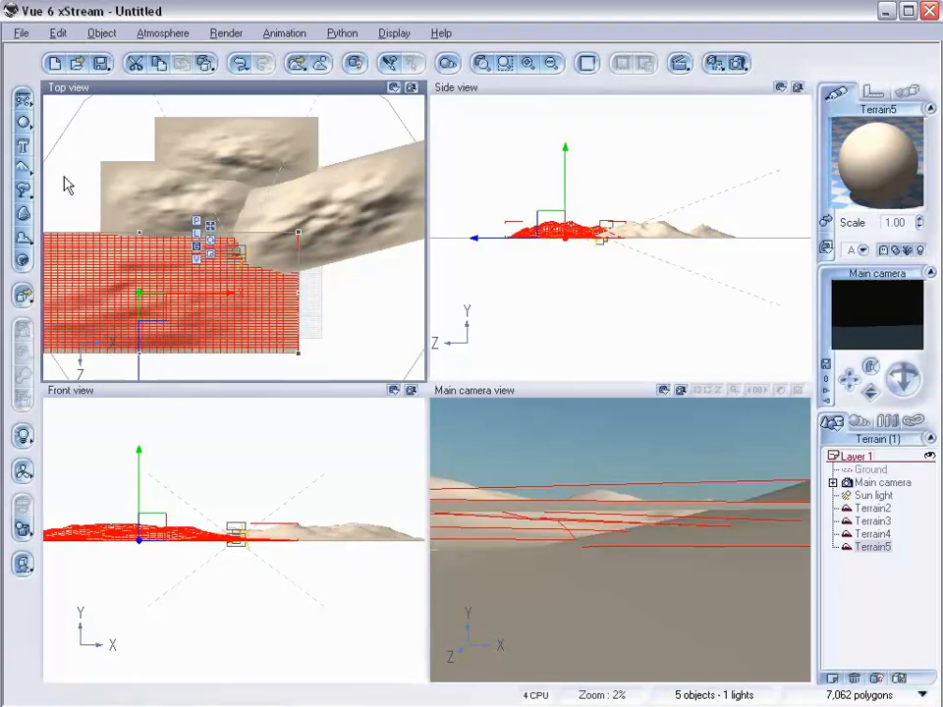
Step: Add a fifth terrain and stretch it over the ground on the right, behind the camera
left_click(24, 167)
left_click_drag(239, 236, 355, 329)
left_click_drag(230, 349, 211, 356)
left_click_drag(336, 322, 338, 317)
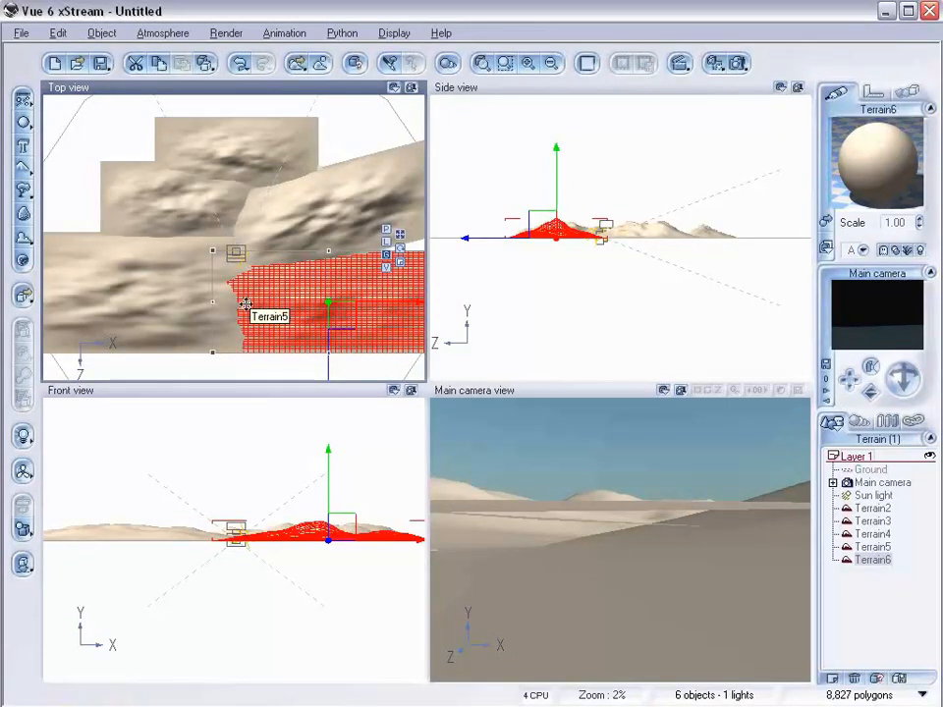
Step: Raise the main camera above the dunes so it looks across the terrains
left_click(868, 483)
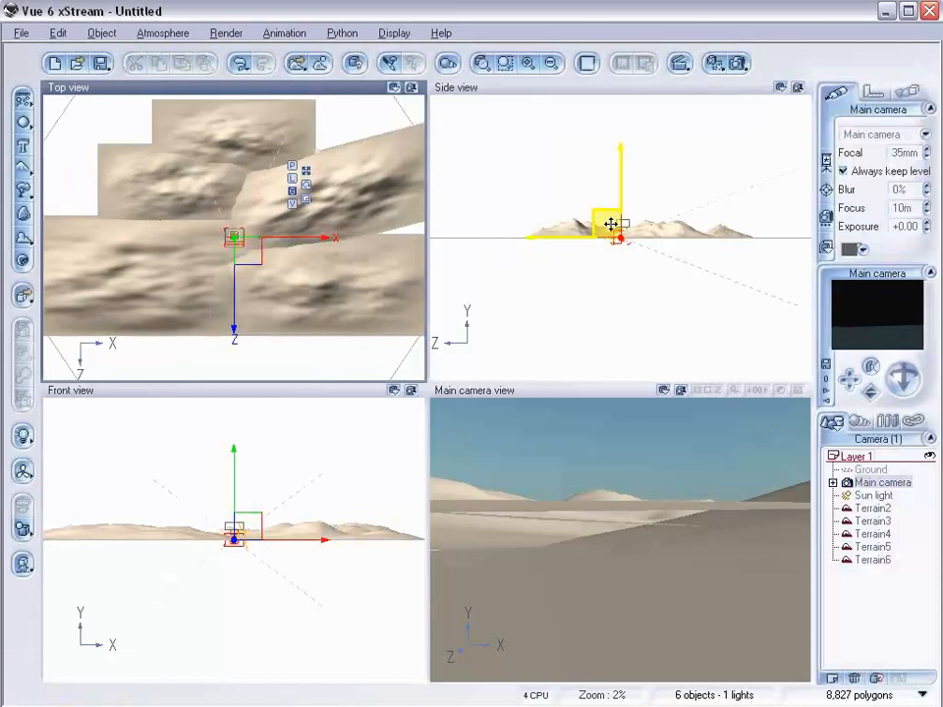
left_click_drag(616, 226, 626, 193)
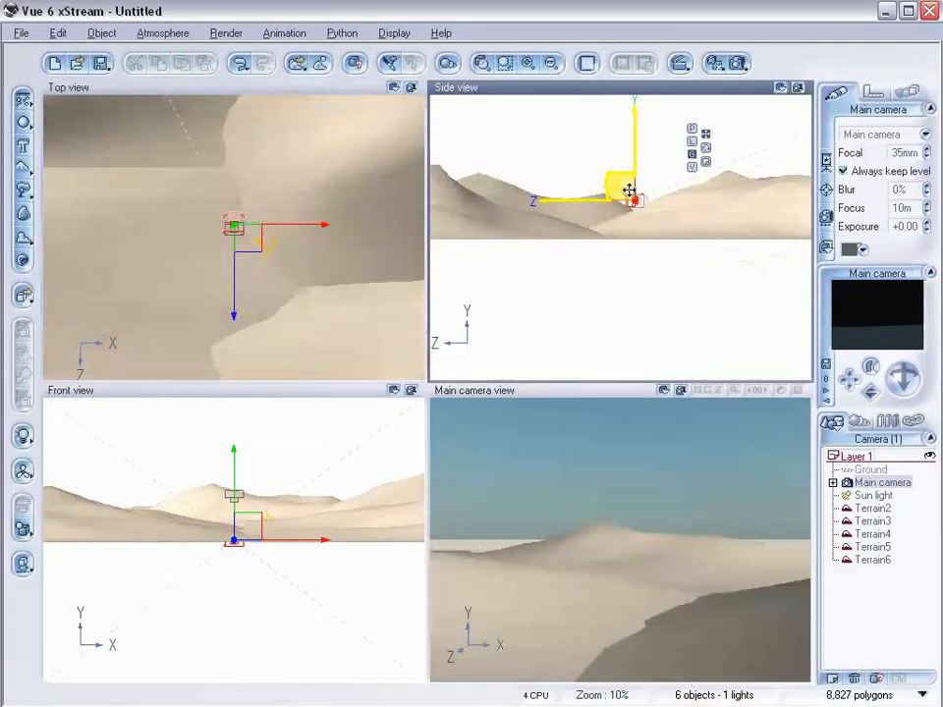
Step: Create a second layer, transfer Terrain2 through Terrain6 into it and hide that layer
left_click(833, 677)
left_click(873, 559)
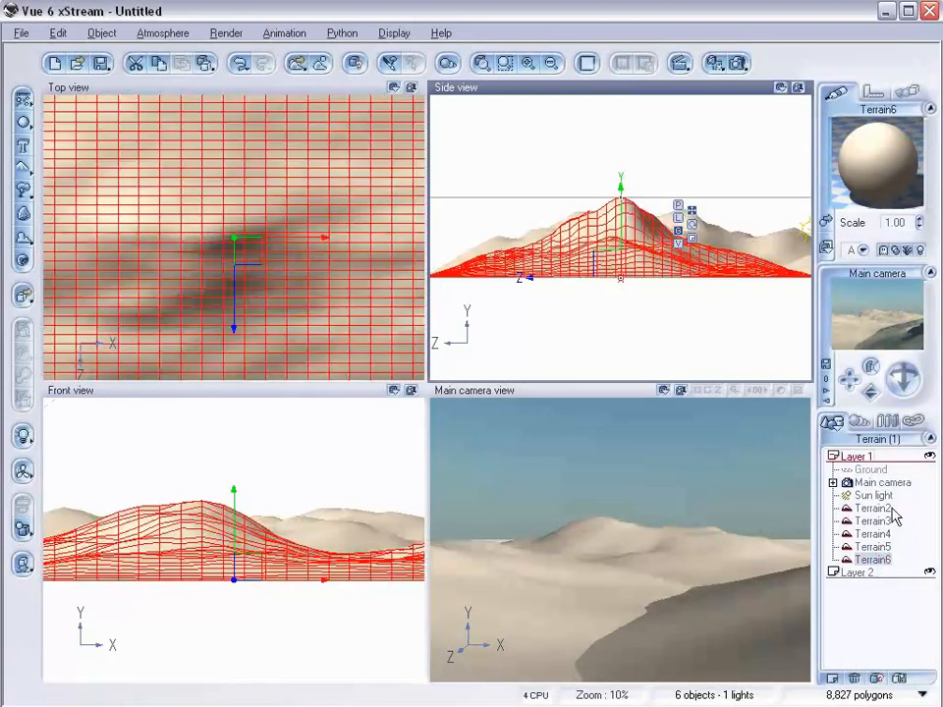
left_click(874, 509, "shift")
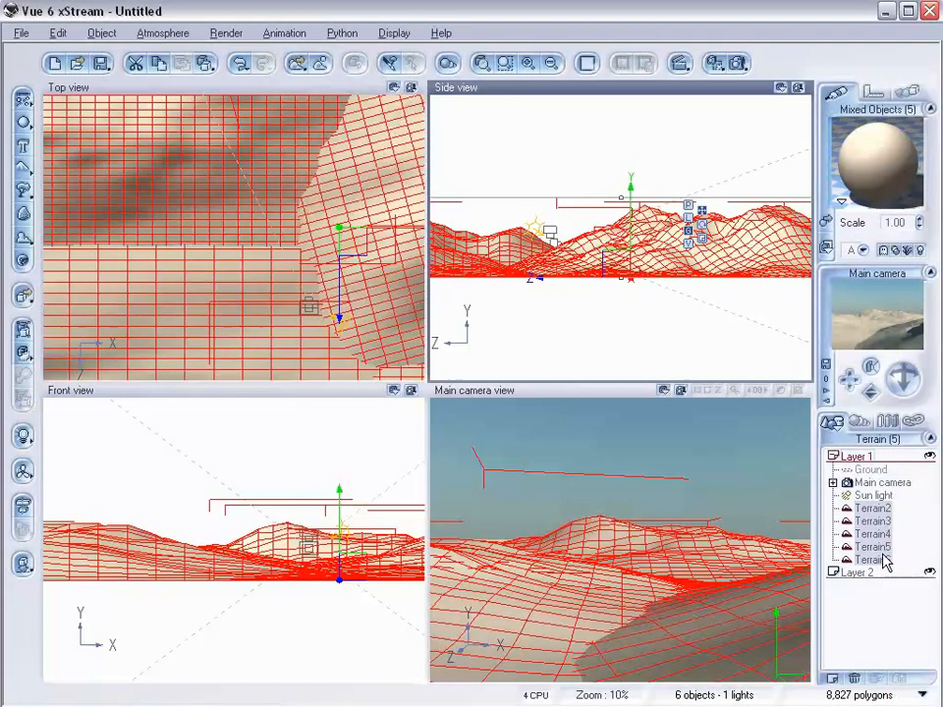
left_click_drag(879, 561, 877, 573)
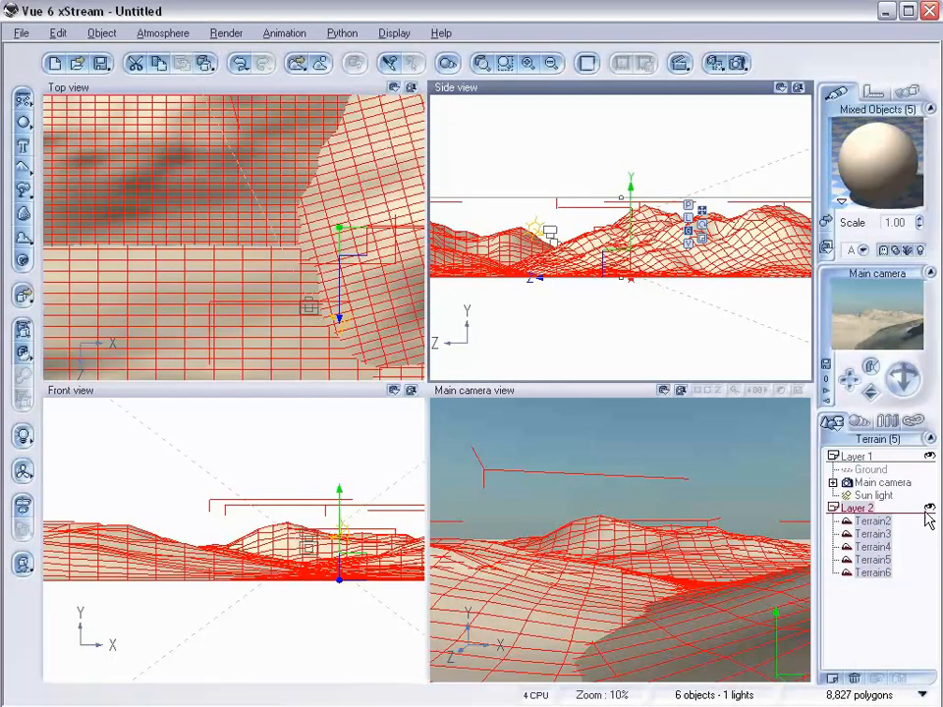
left_click(929, 509)
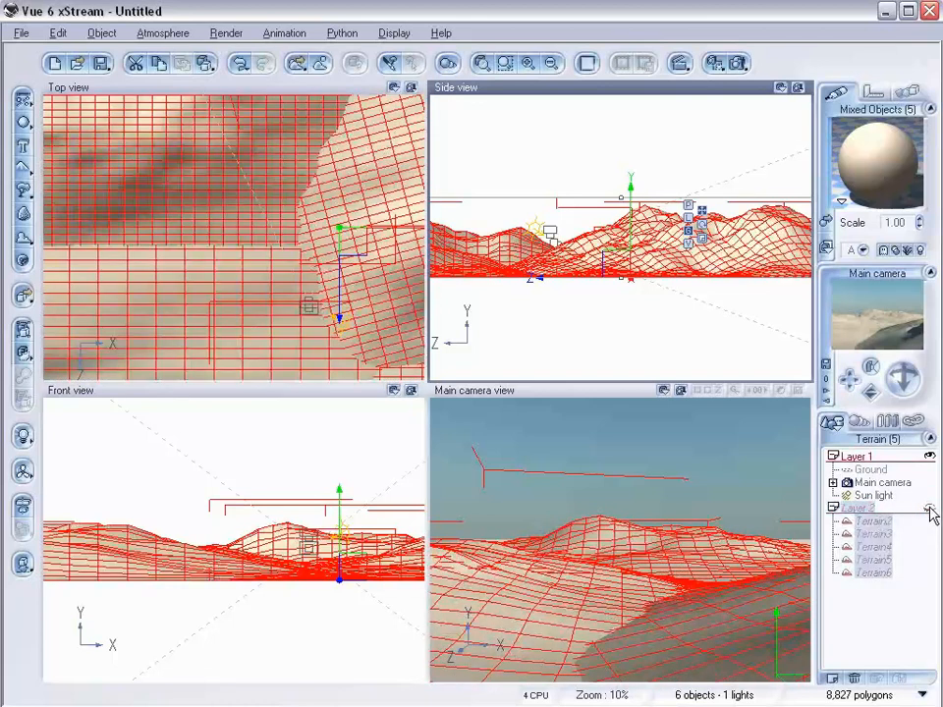
Step: Move the main camera forward in the top view, deeper into the scene
left_click(880, 481)
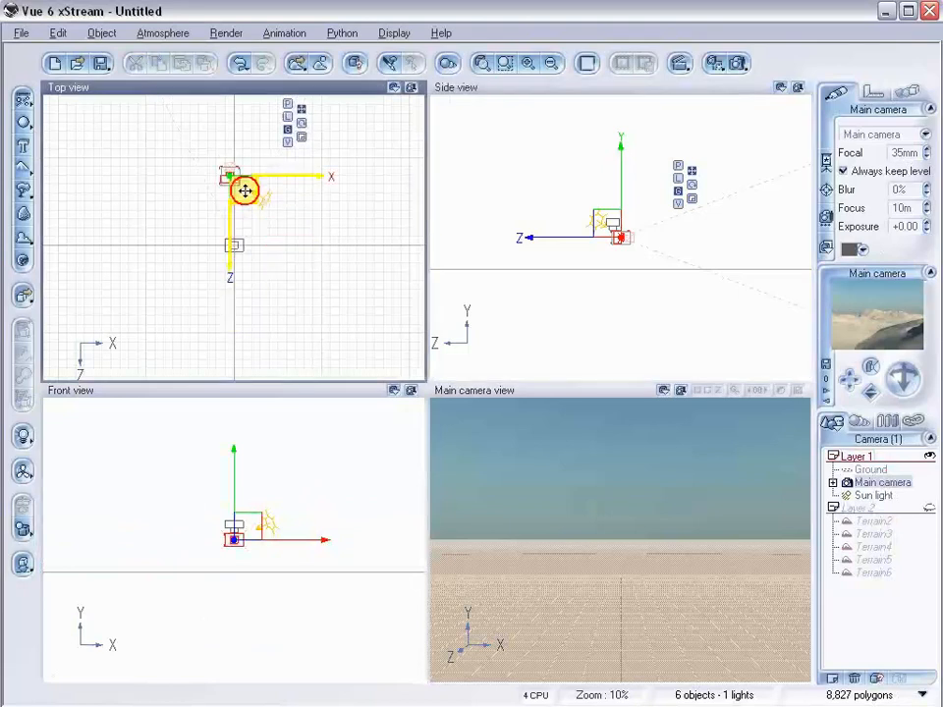
left_click_drag(246, 205, 236, 162)
scroll(243, 186, "down", 2)
right_click_drag(258, 185, 274, 320)
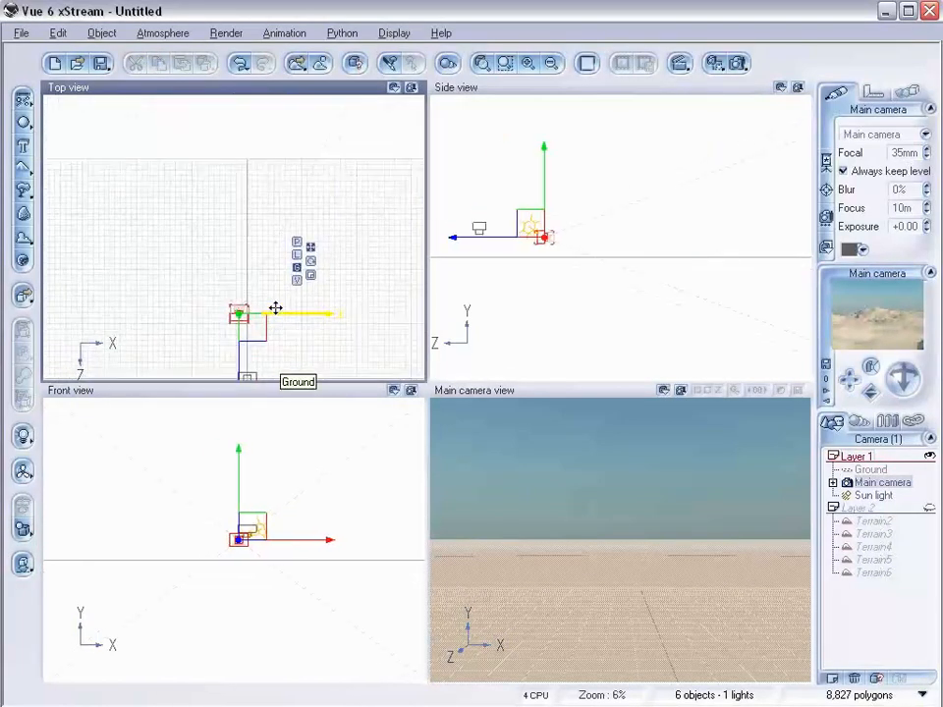
left_click_drag(254, 327, 247, 301)
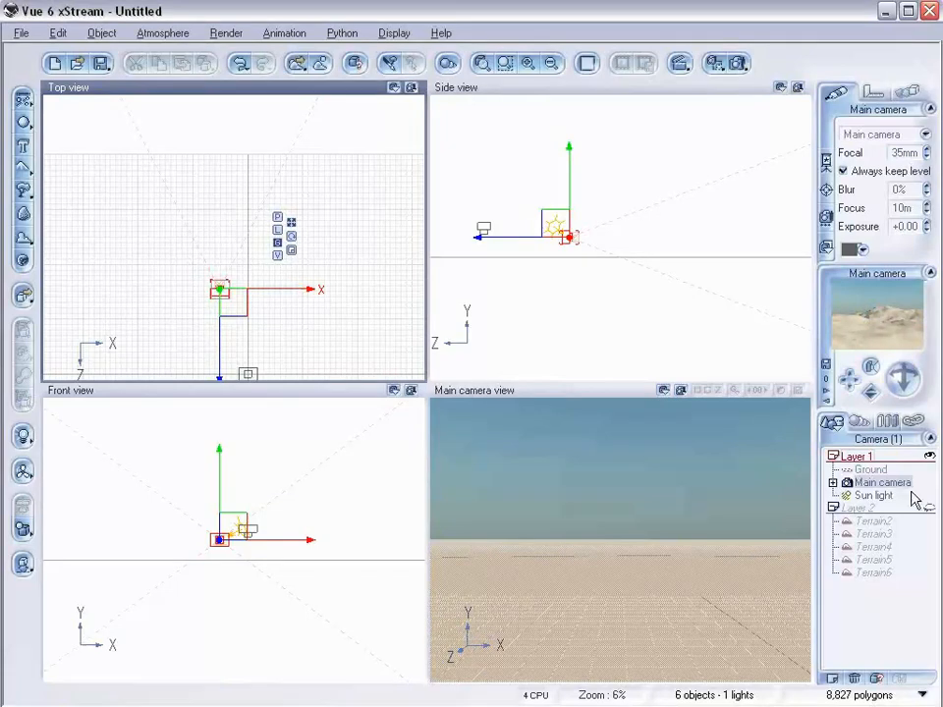
Step: Show the terrain layer, shift the main camera to the right to reframe the dunes, and hide the layer again
left_click(929, 510)
left_click_drag(232, 300, 282, 287)
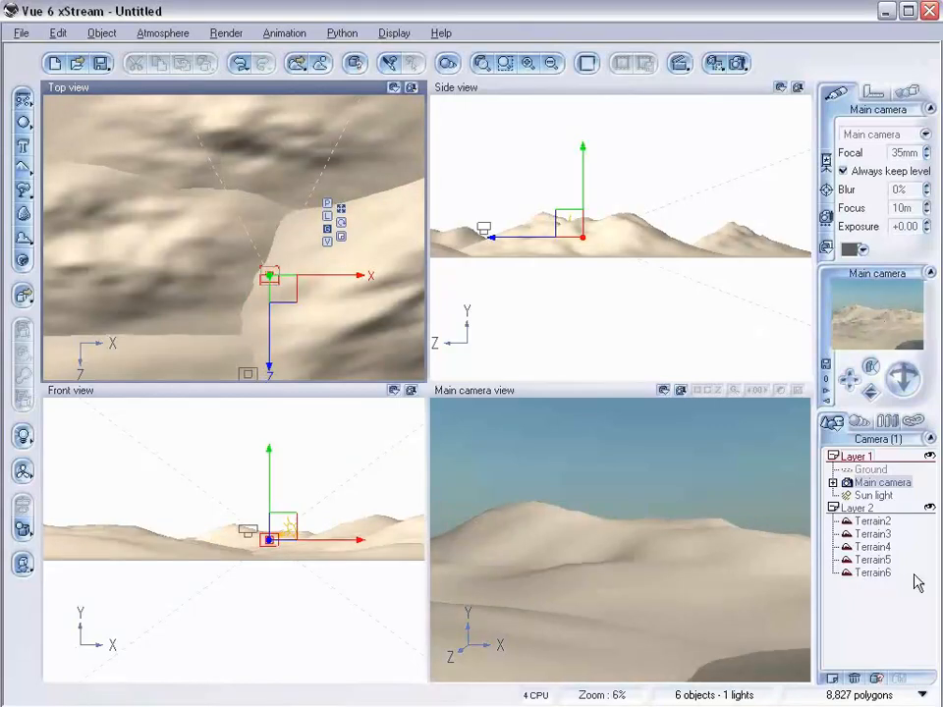
left_click(929, 509)
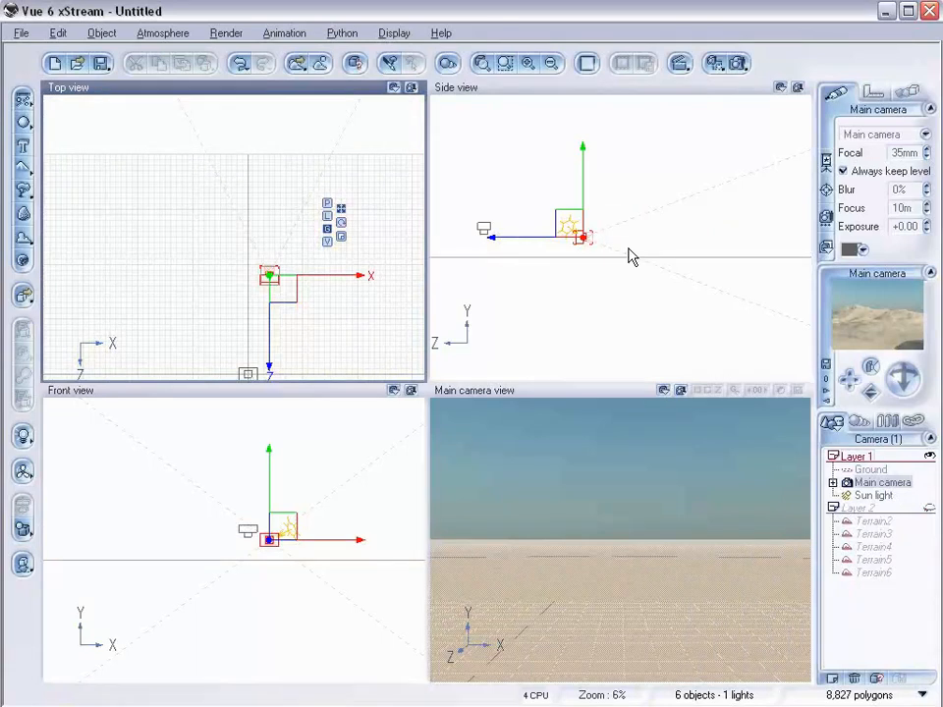
Step: Load the RobotPatrul.vob object from the robots folder into the scene
scroll(622, 253, "up", 4)
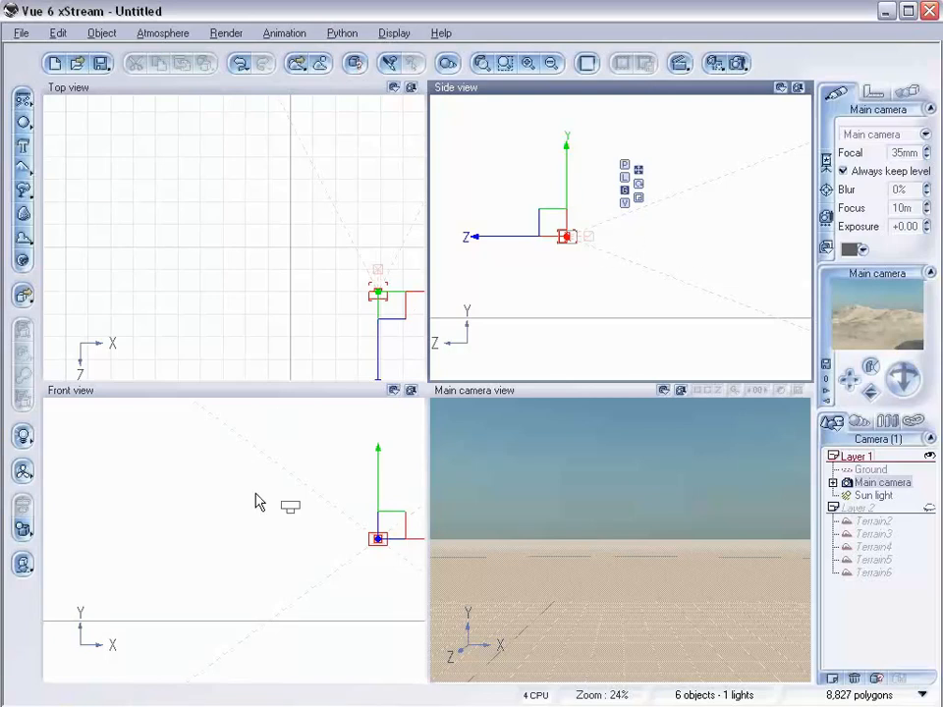
left_click(23, 33)
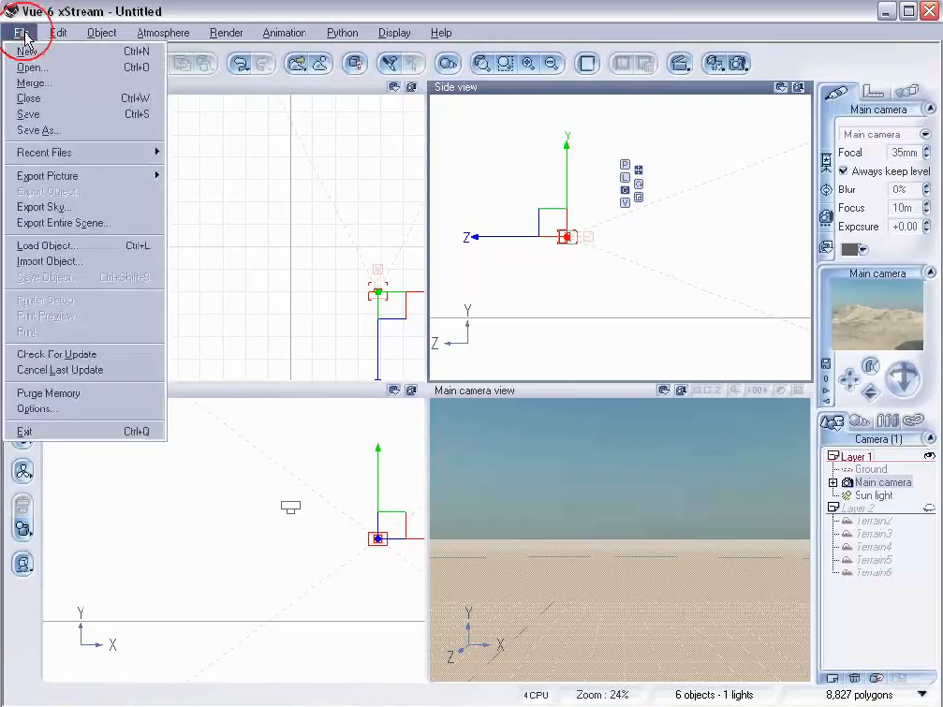
left_click(36, 245)
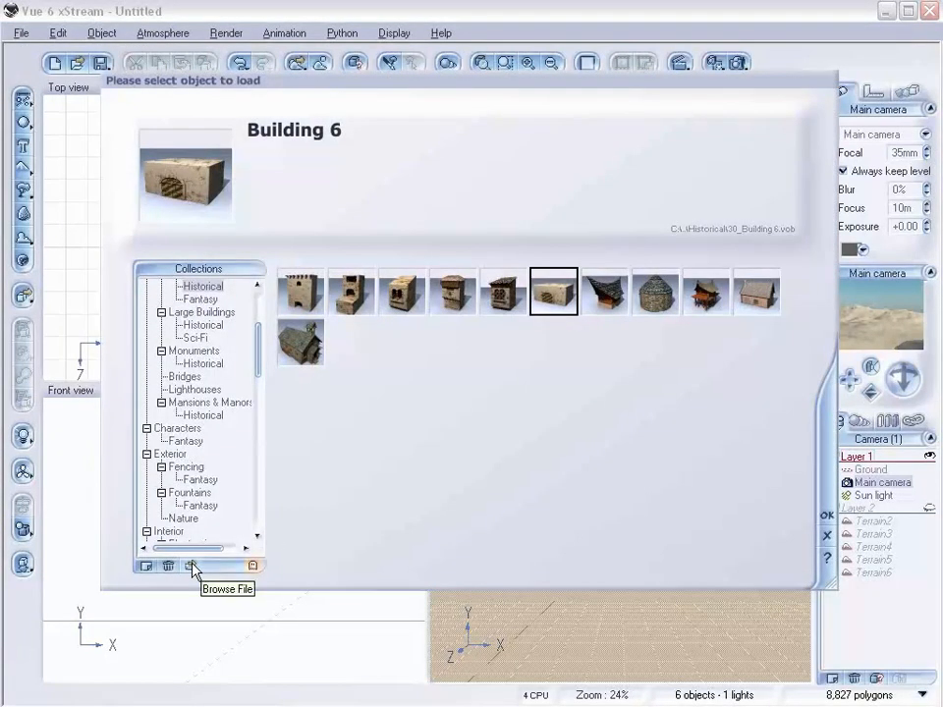
left_click(252, 564)
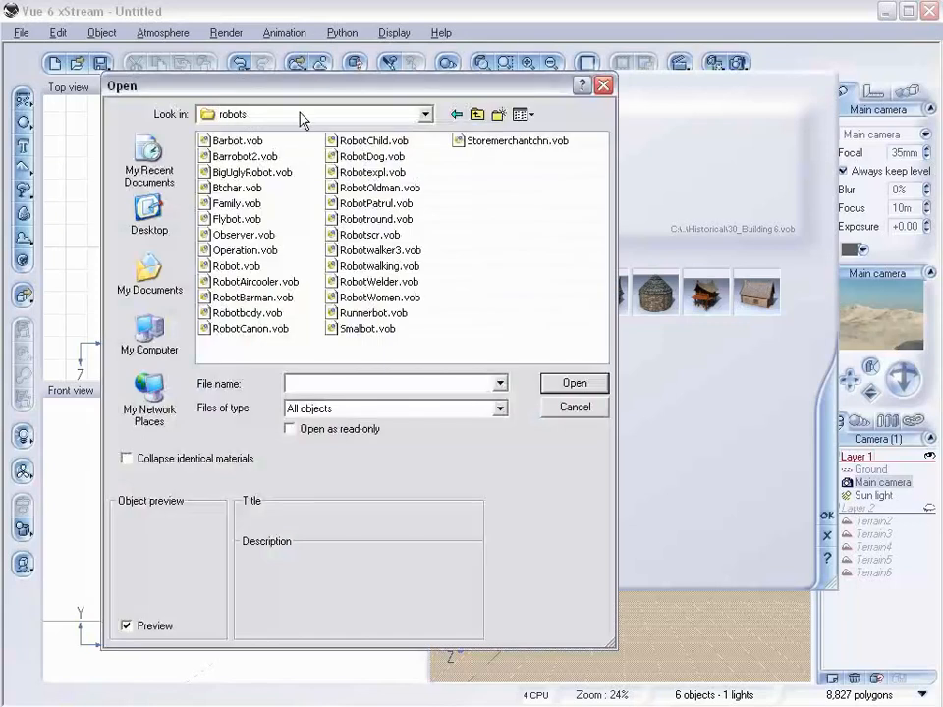
left_click(399, 203)
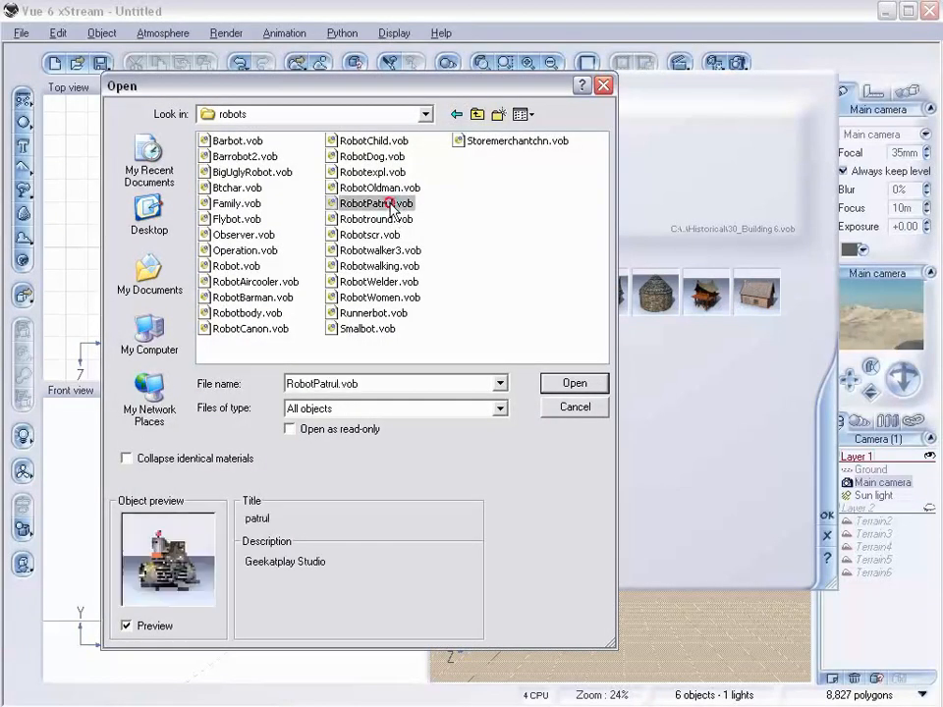
left_click(566, 381)
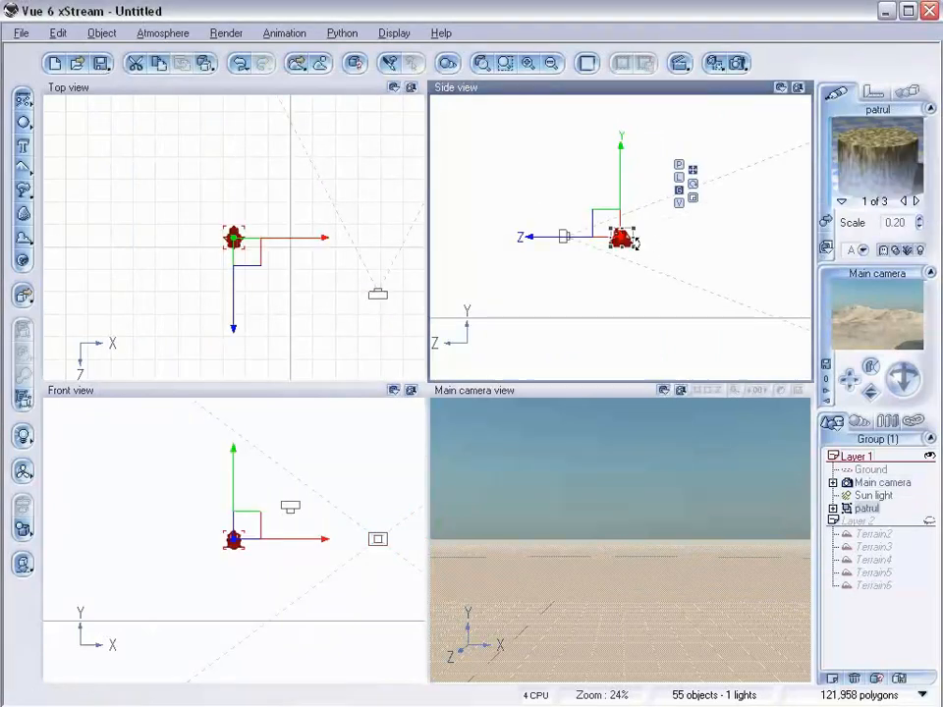
Step: Position the patrol robot in front of the main camera and resize it to fit the camera's frame
left_click(247, 252)
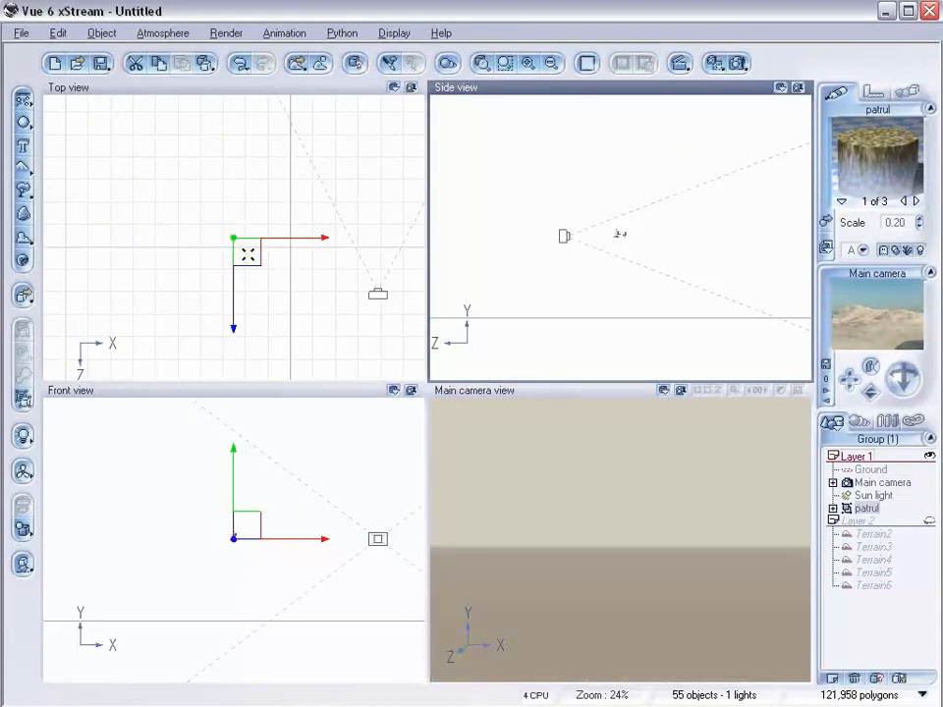
left_click_drag(245, 252, 238, 246)
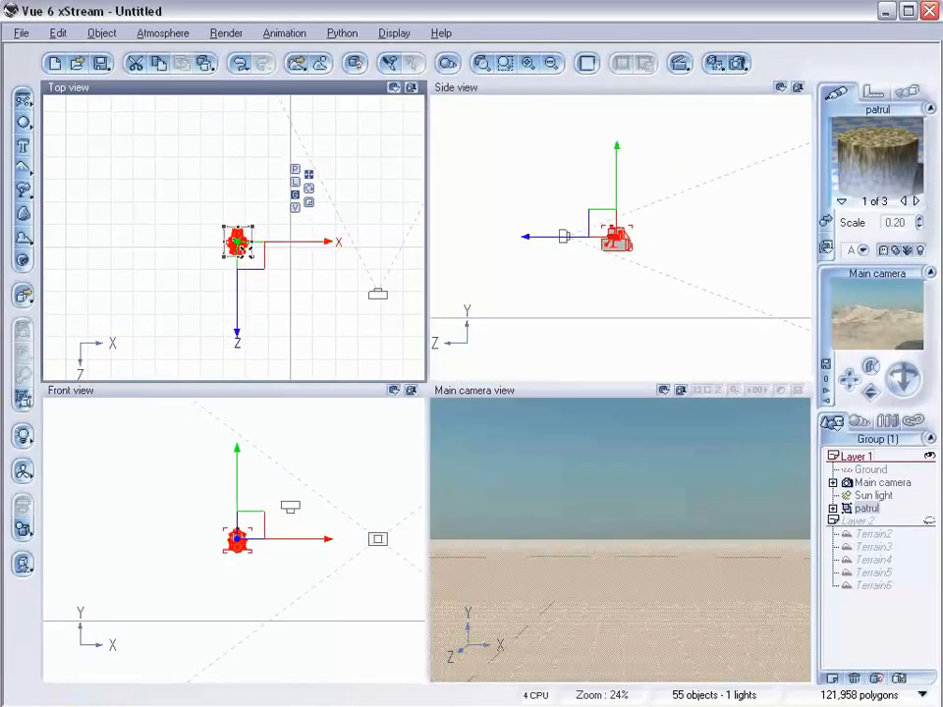
left_click_drag(332, 247, 457, 243)
scroll(643, 254, "up", 5)
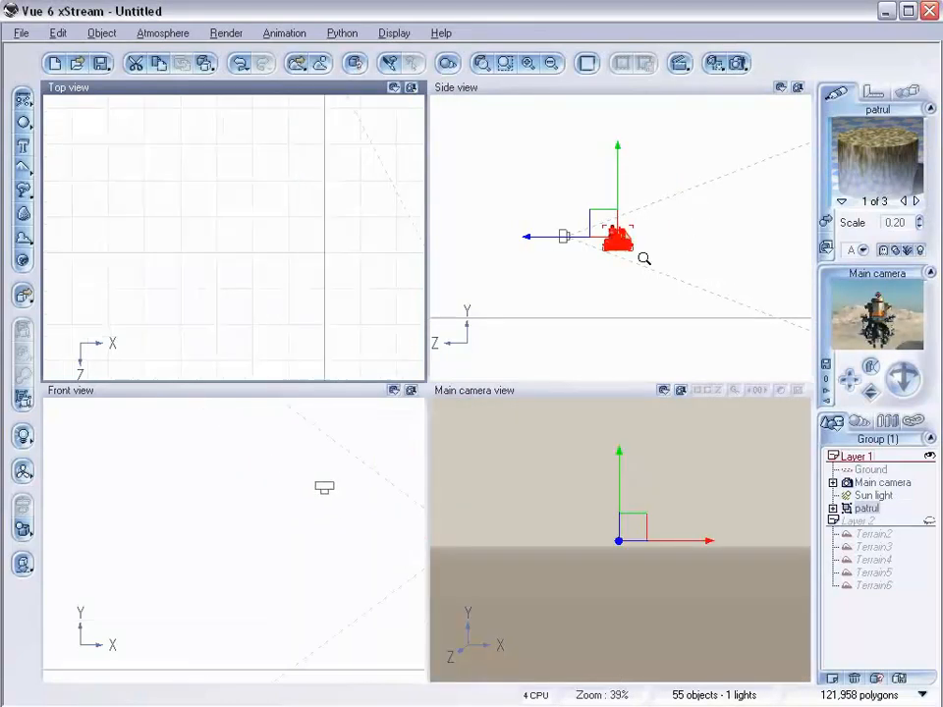
left_click_drag(803, 226, 688, 219)
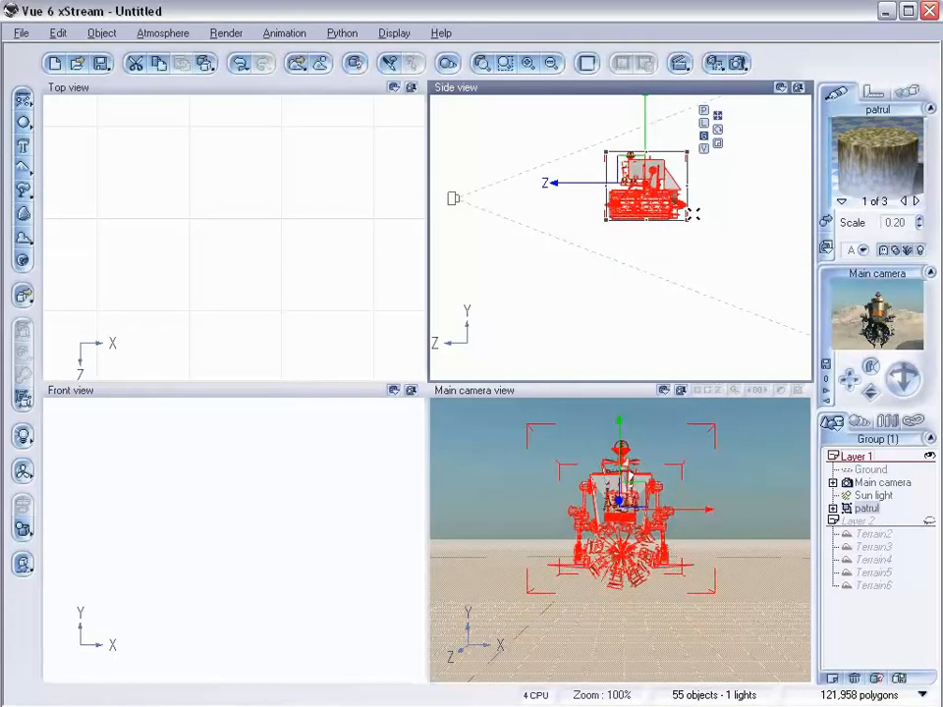
left_click_drag(641, 172, 640, 180)
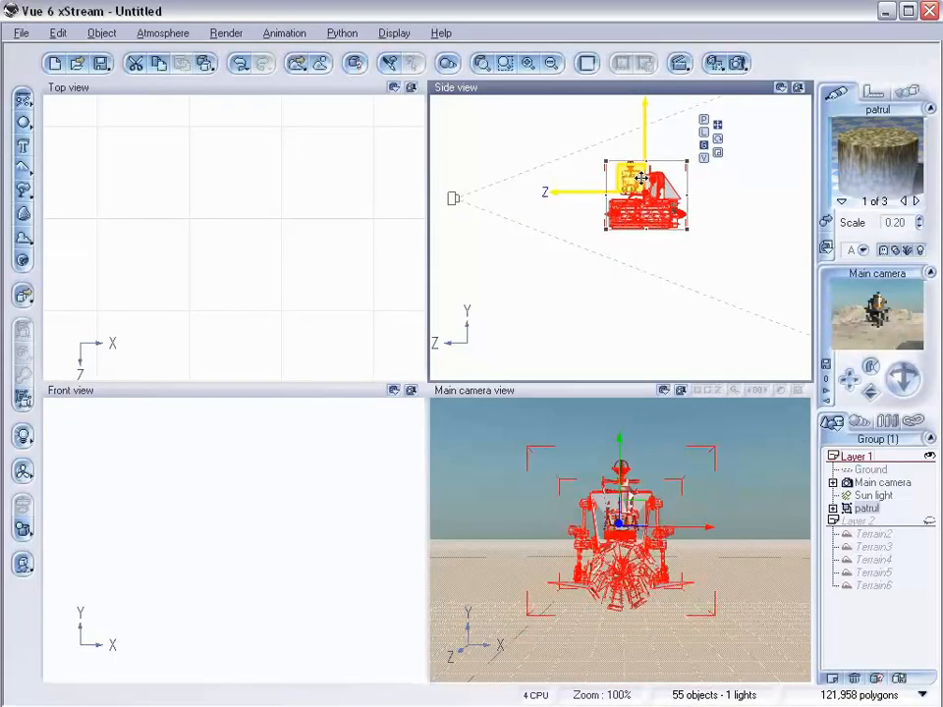
Step: Configure the render to go to screen with the Widescreen (16:10) aspect ratio at 640x400
left_click(738, 63)
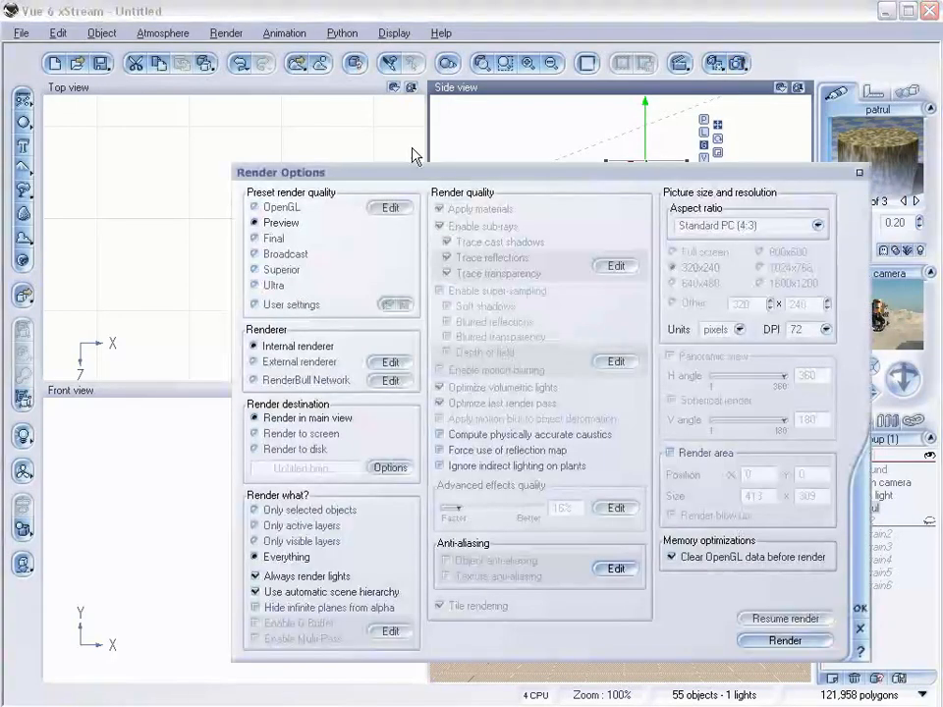
left_click(270, 433)
left_click(717, 228)
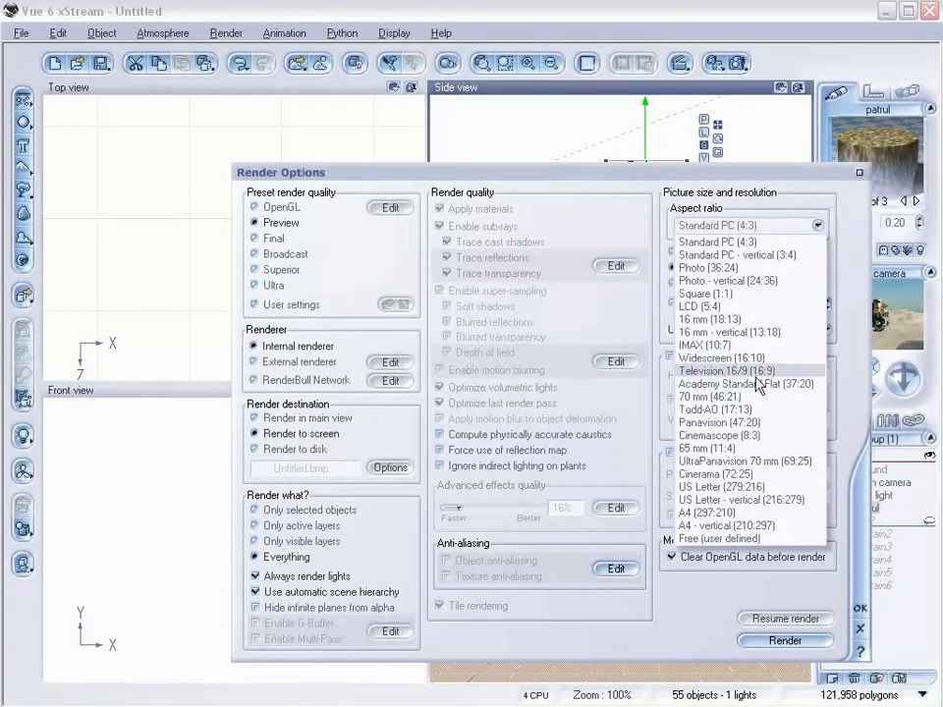
left_click(750, 357)
left_click(687, 284)
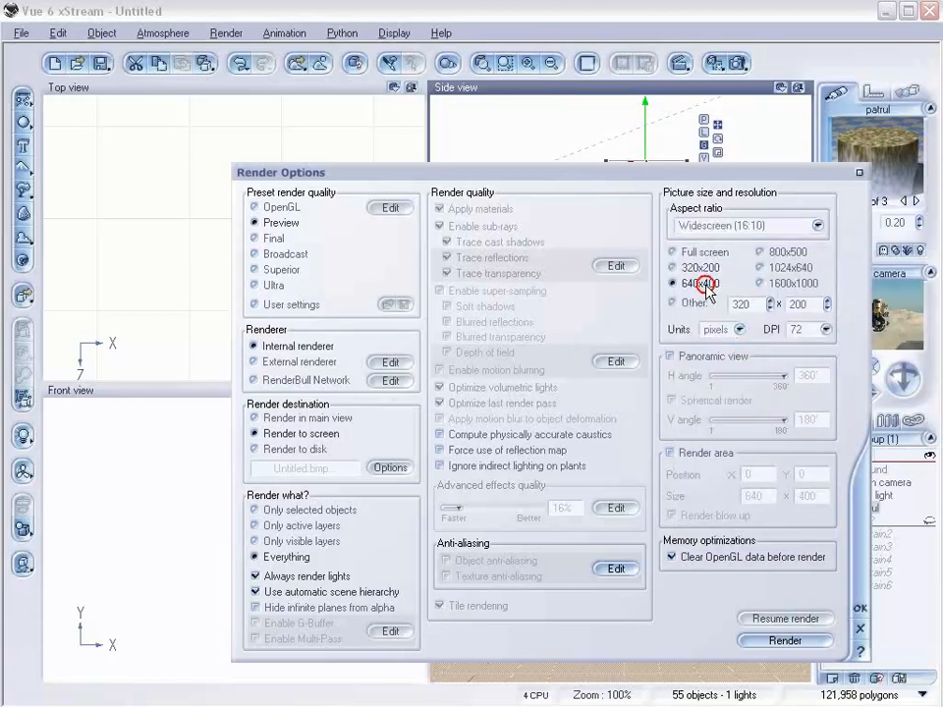
left_click(859, 608)
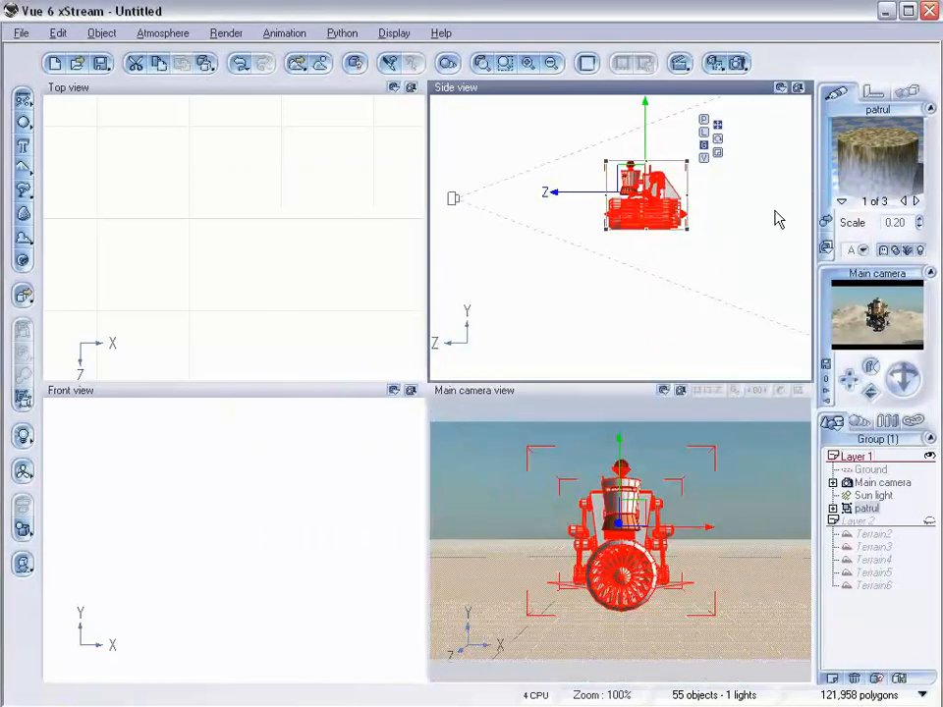
Step: Shift the patrol robot slightly lower and farther from the main camera in the side view, then deselect it
left_click_drag(630, 179, 638, 185)
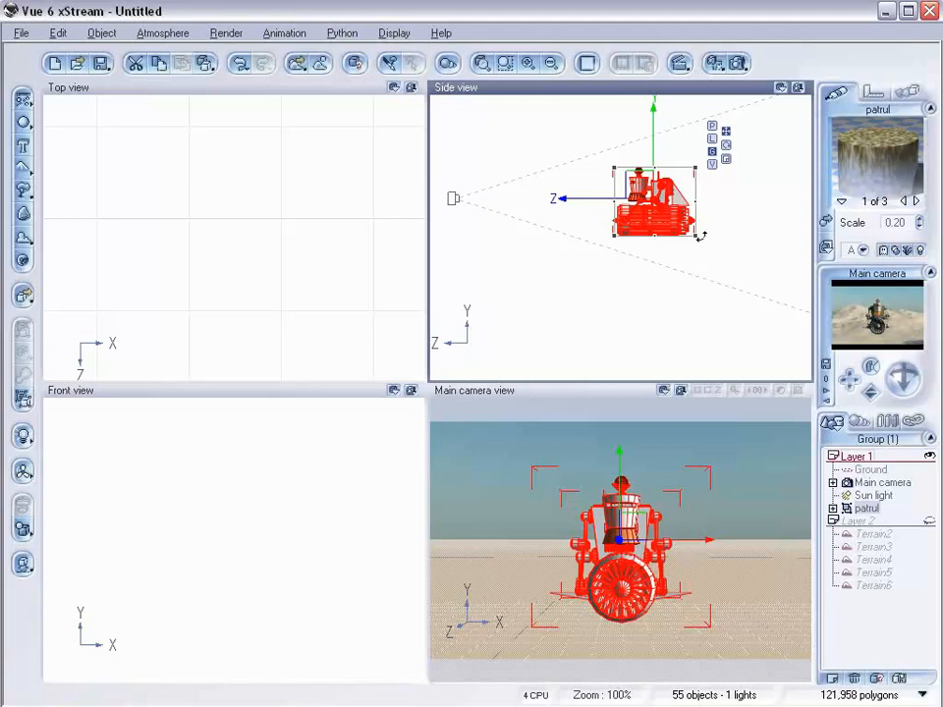
left_click(626, 288)
mouse_move(528, 222)
right_mouse_down()
mouse_move(563, 244)
mouse_move(517, 220)
right_mouse_up()
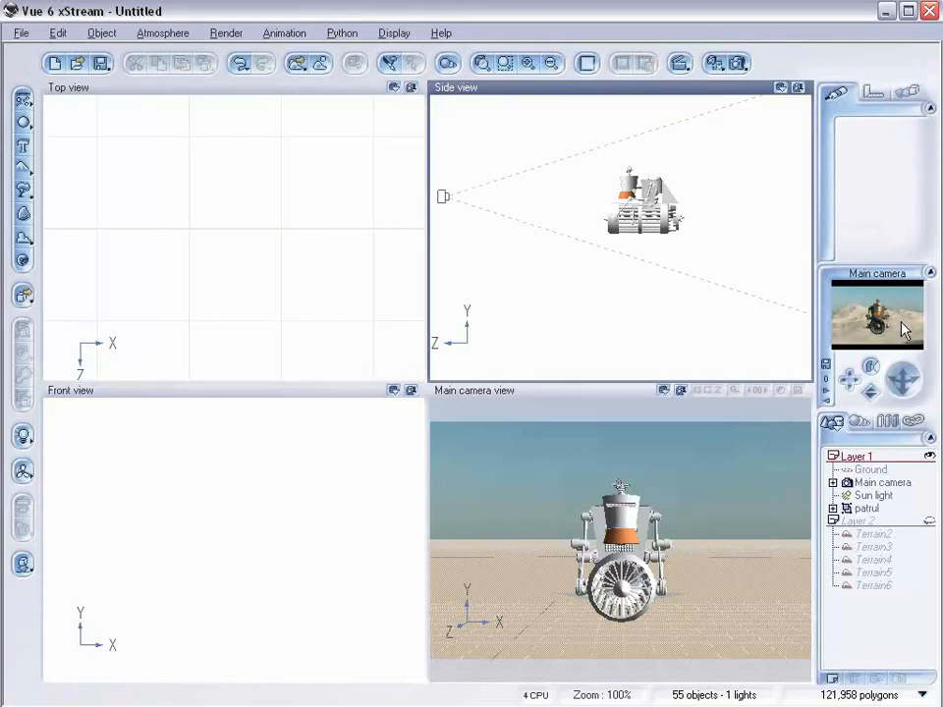
Step: Create an alpha plane and load the smoke animation from the flyingship collection as its color picture
left_click_drag(22, 121, 189, 131)
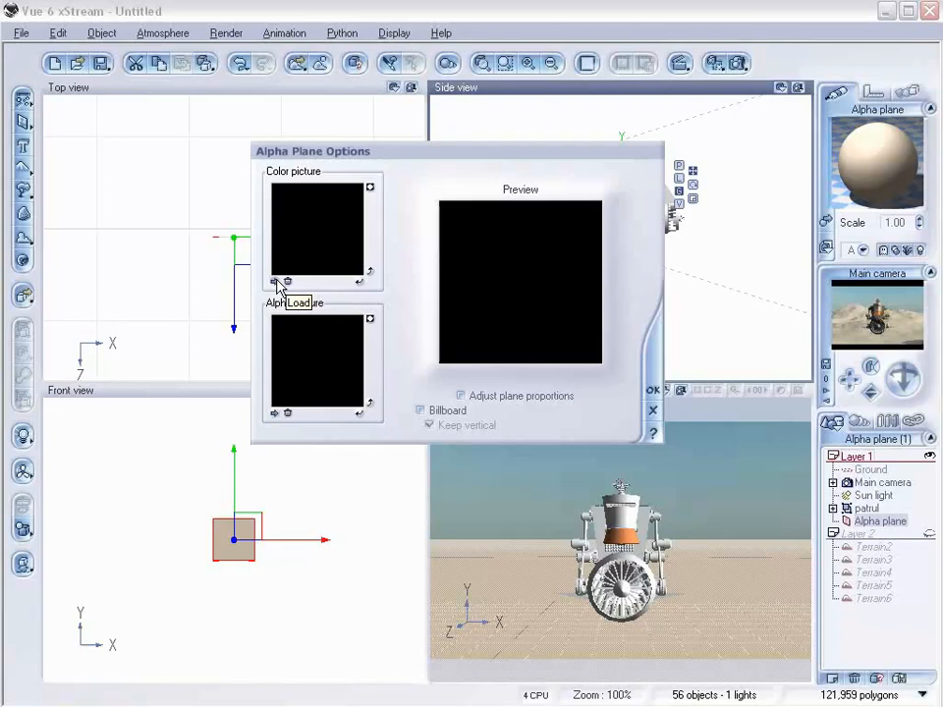
left_click_drag(598, 160, 512, 164)
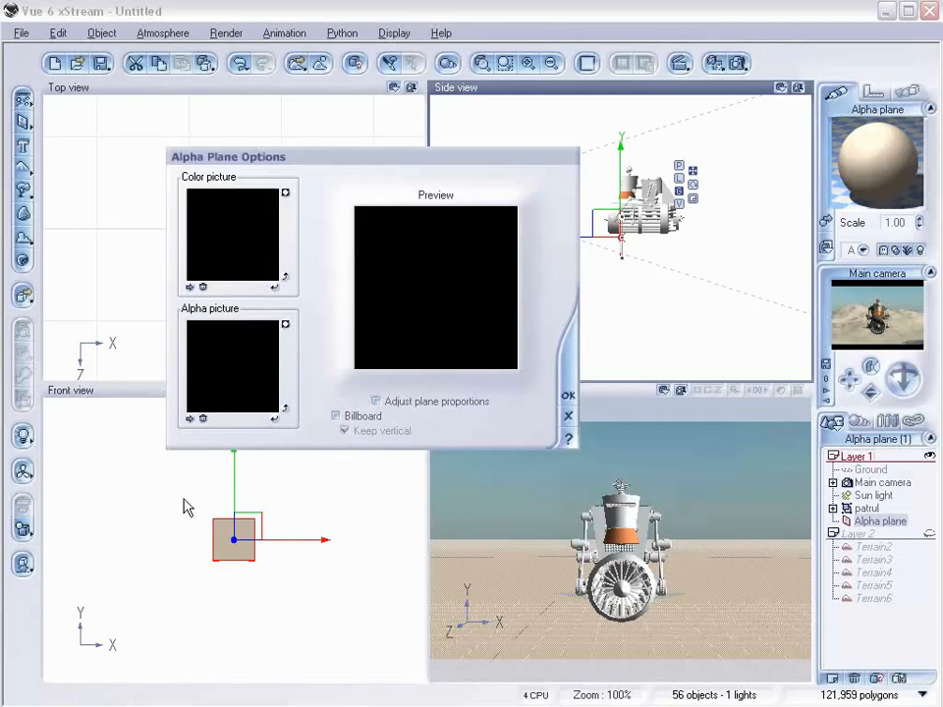
left_click(189, 287)
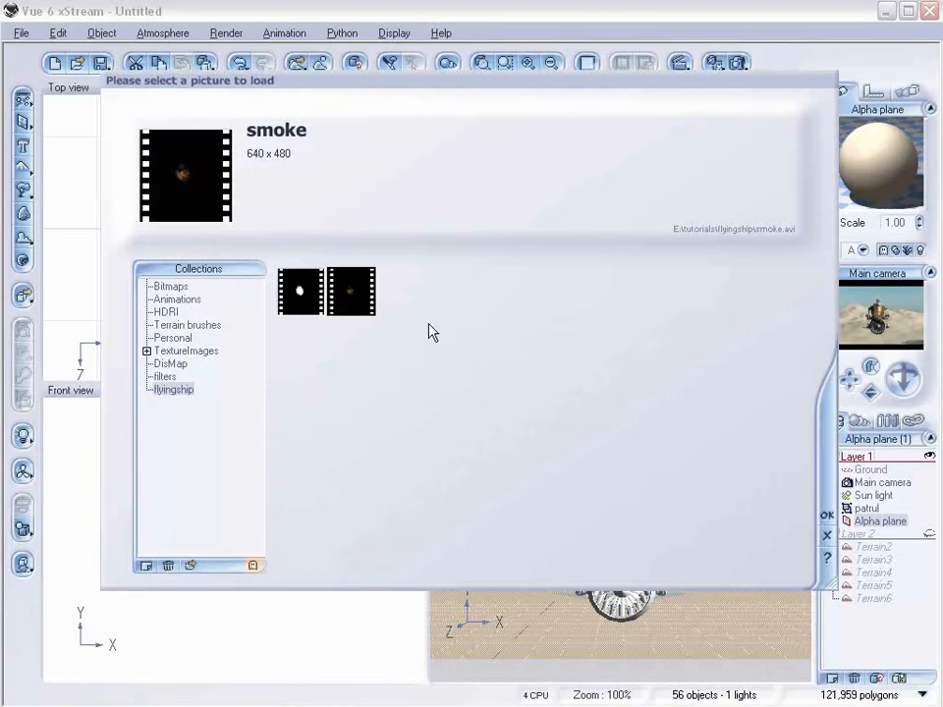
left_click_drag(364, 88, 358, 139)
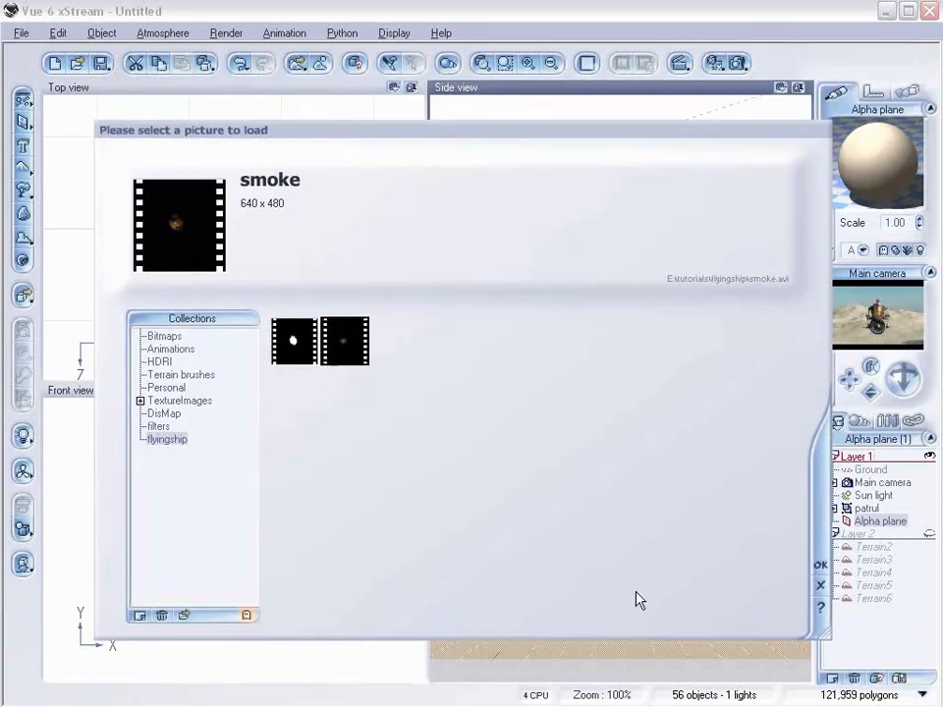
left_click(820, 566)
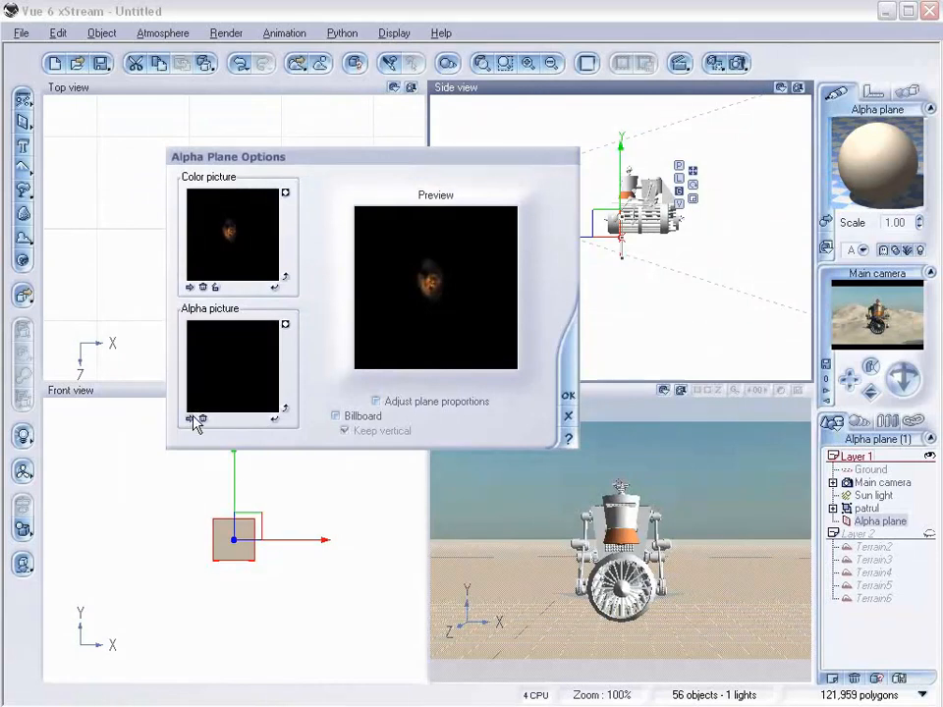
Step: Load the smoke-a animation from the flyingship collection as the alpha picture of the plane
left_click(190, 418)
left_click(299, 333)
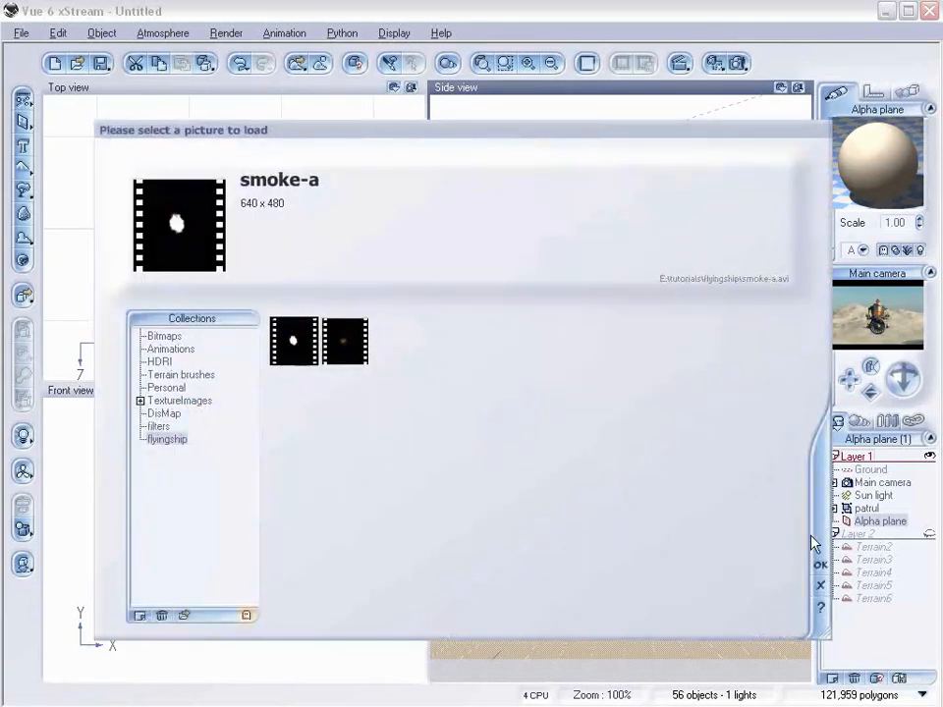
left_click(819, 567)
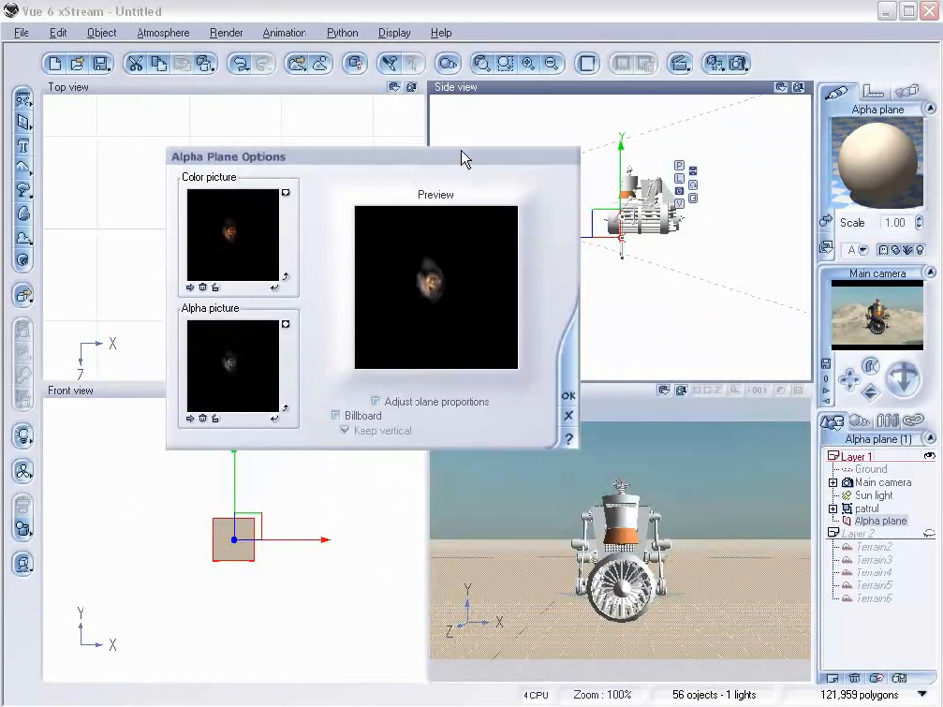
Step: Invert the alpha picture and apply the plane with adjusted proportions and the Billboard option enabled
left_click_drag(464, 169, 533, 169)
left_click(445, 401)
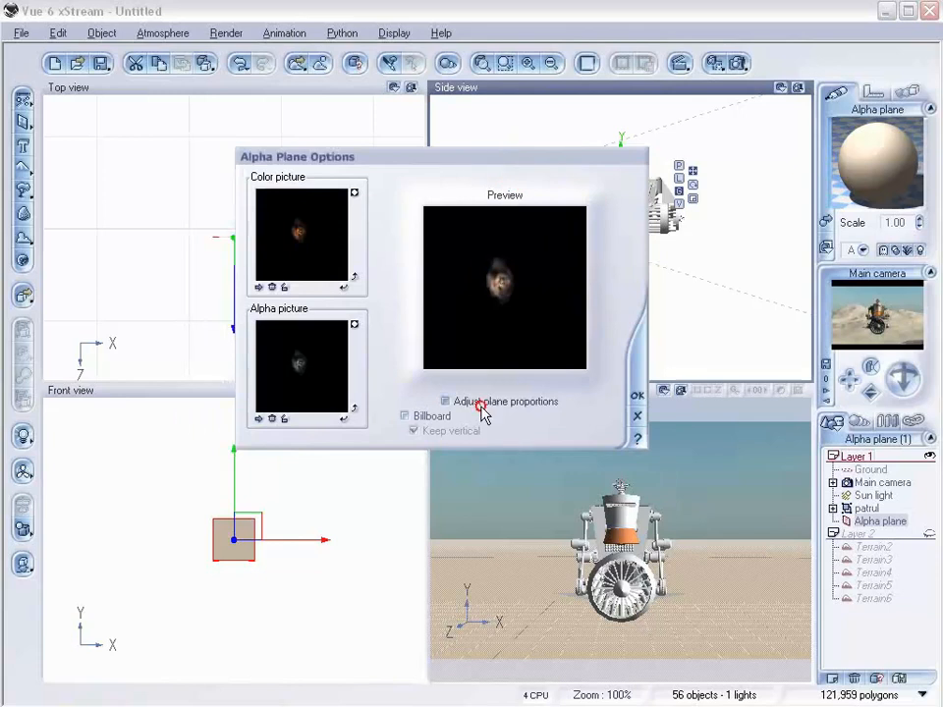
left_click(353, 324)
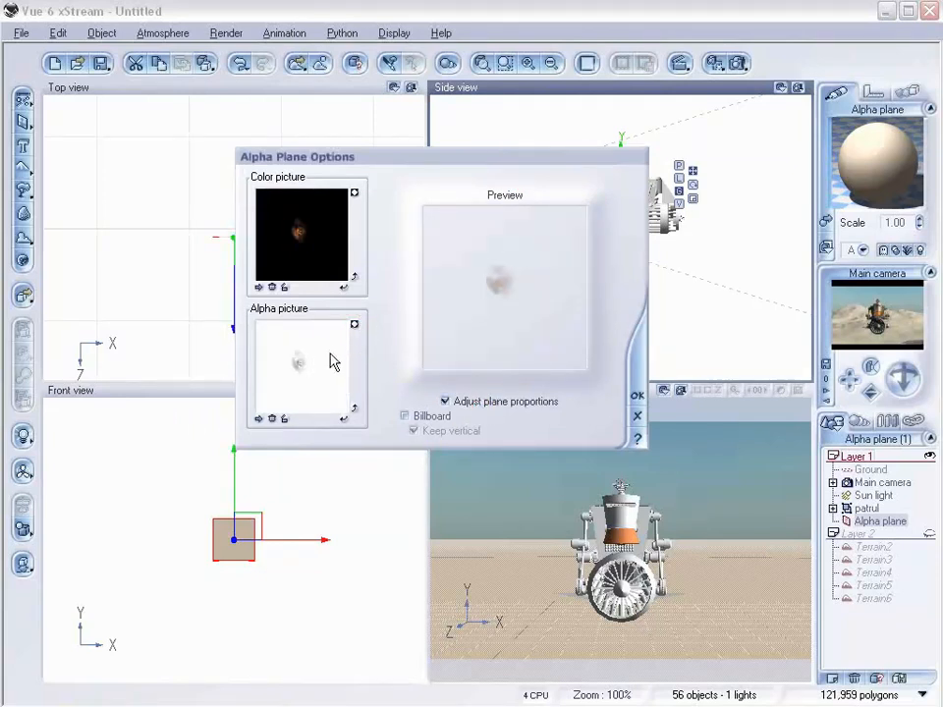
left_click(440, 416)
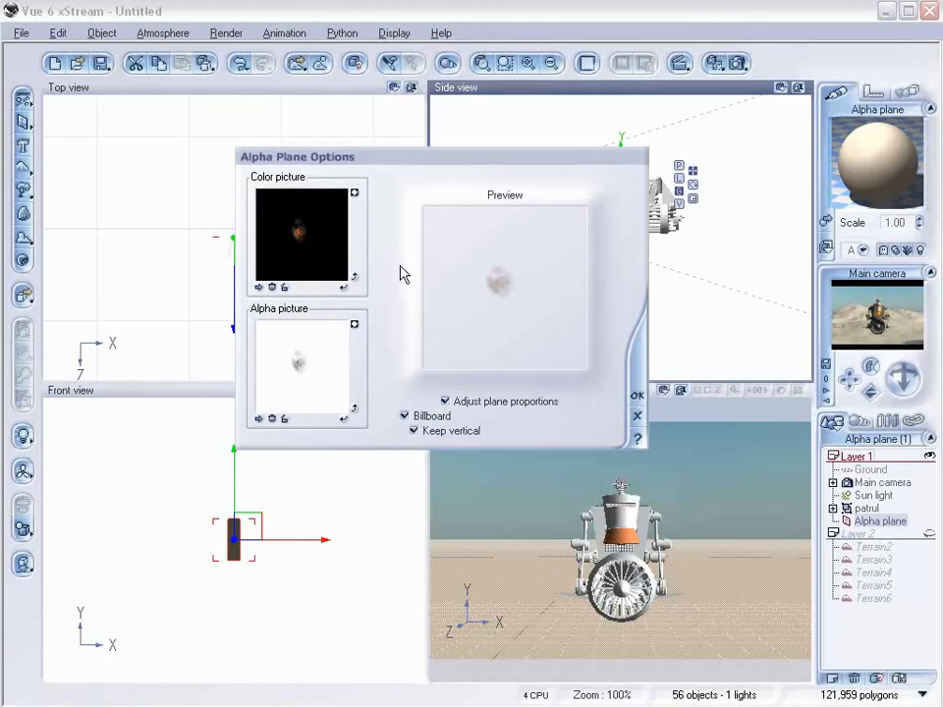
left_click(636, 395)
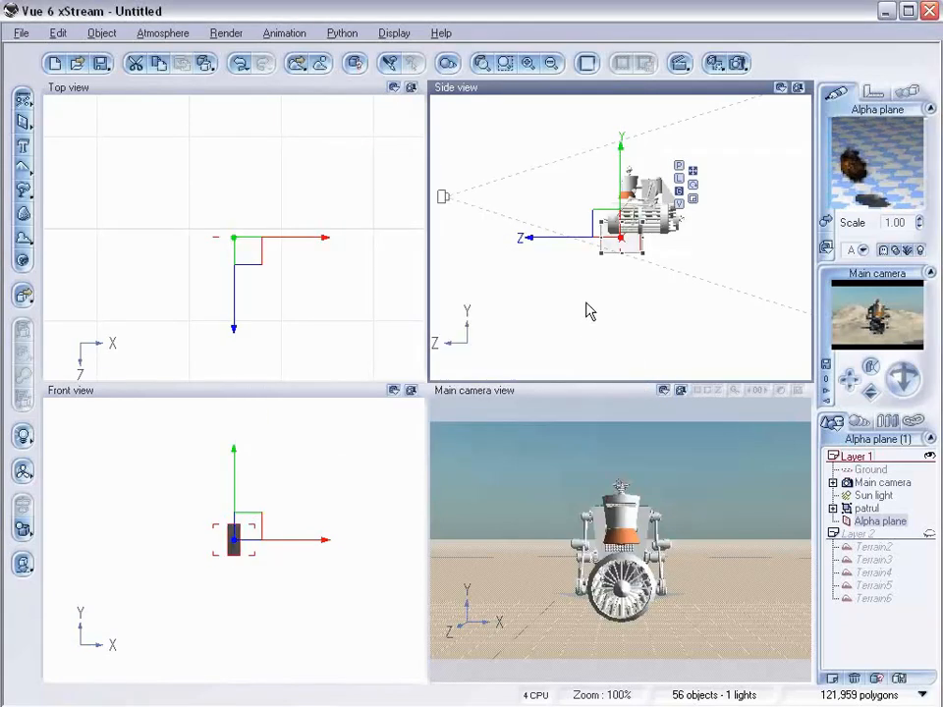
Step: Move the alpha plane directly behind the patrol robot and raise it to the robot's height
scroll(265, 197, "down", 5)
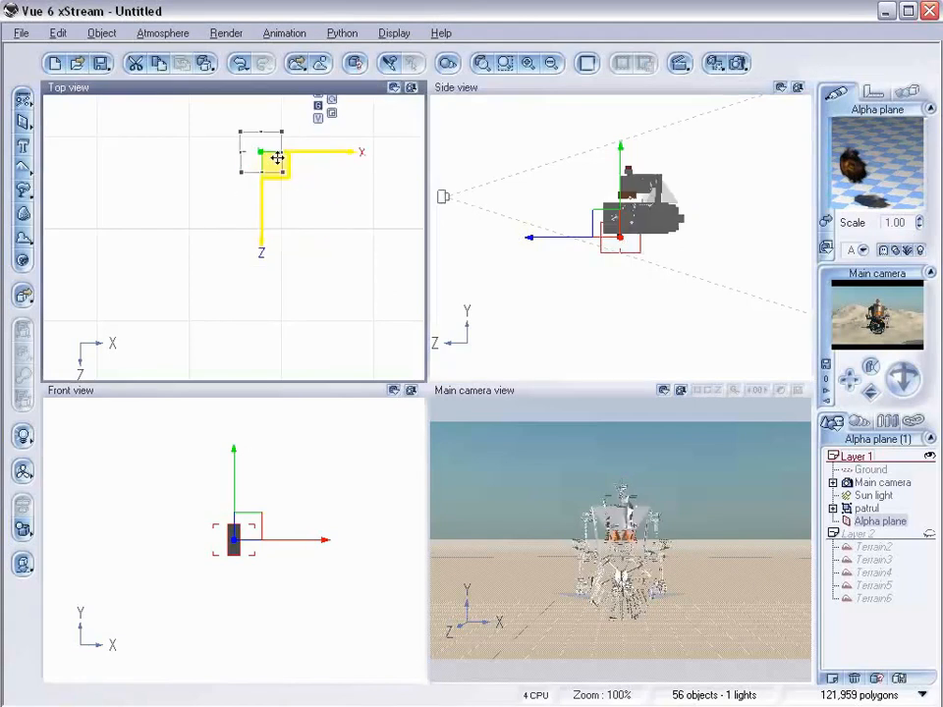
left_click_drag(255, 223, 389, 230)
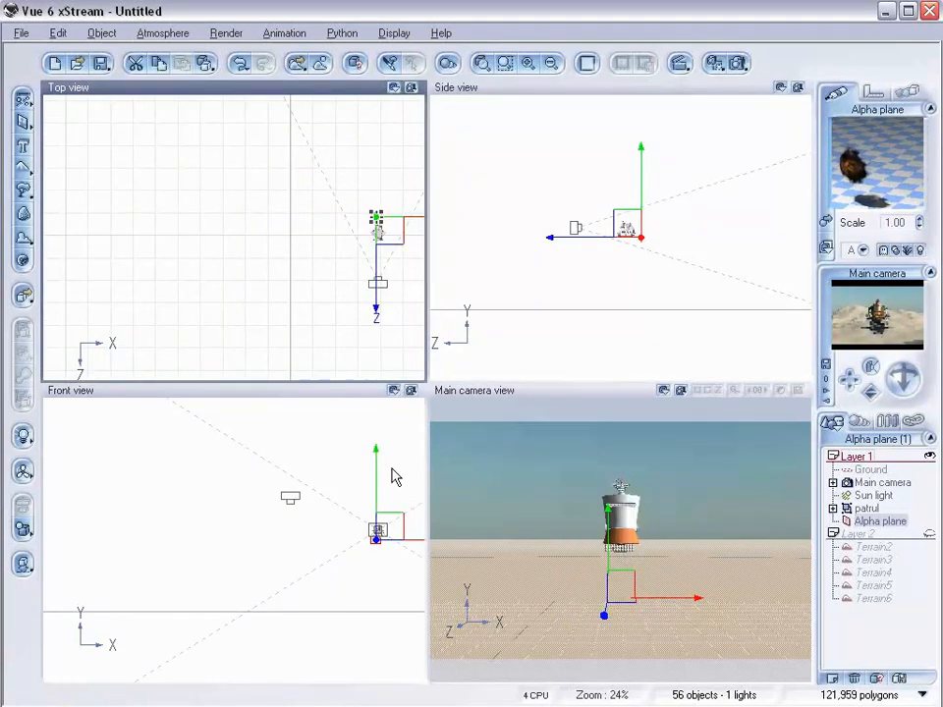
scroll(392, 469, "up", 5)
scroll(389, 481, "down", 3)
scroll(271, 486, "up", 3)
right_click_drag(217, 501, 314, 564)
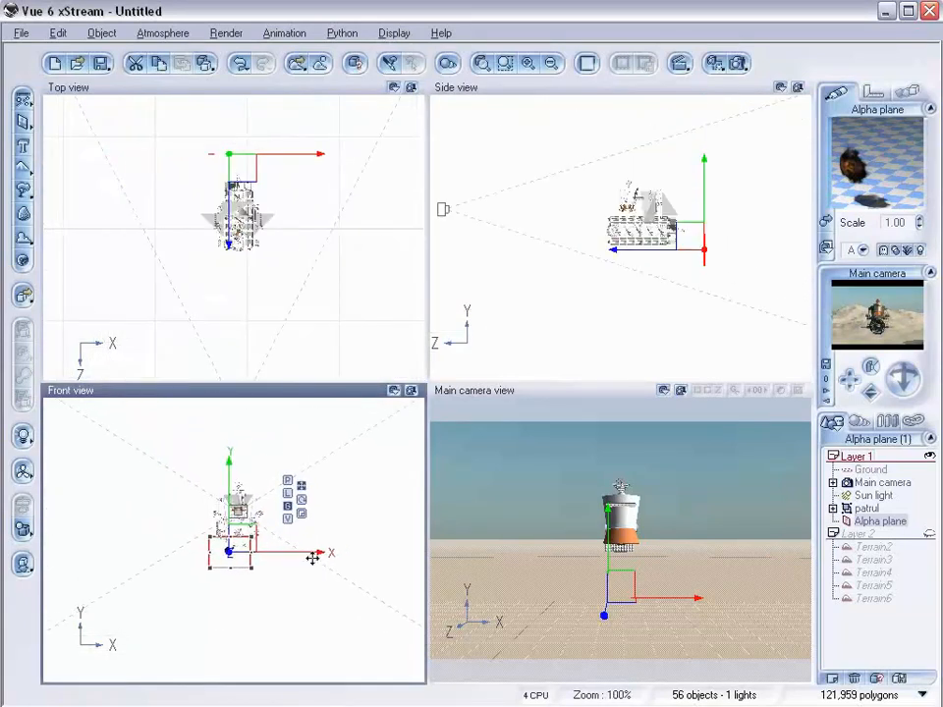
mouse_move(243, 533)
left_mouse_down()
mouse_move(246, 449)
mouse_move(255, 500)
left_mouse_up()
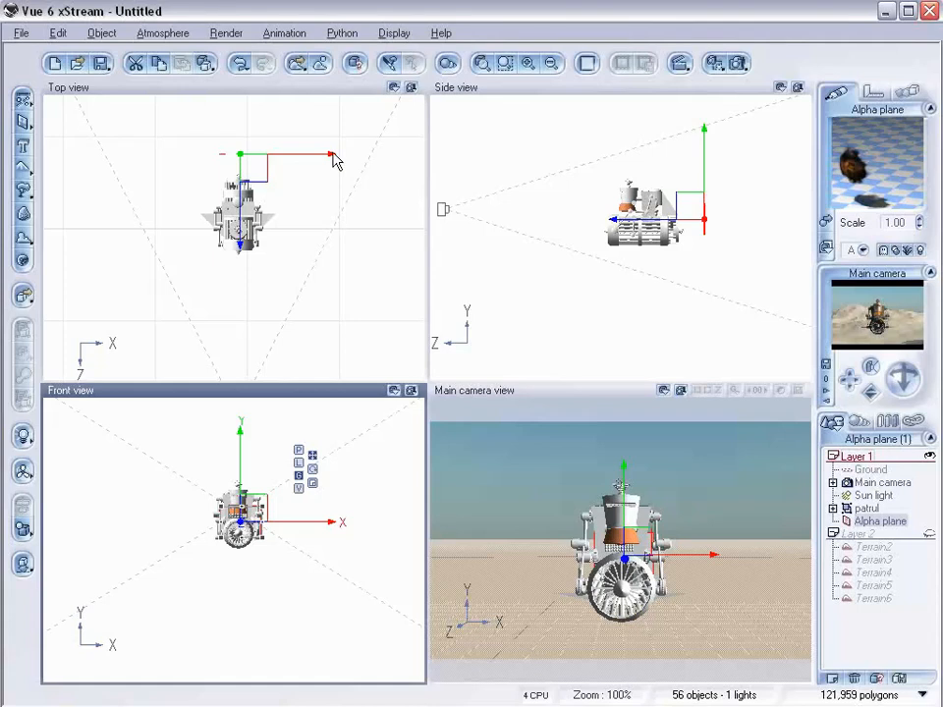
Step: Enlarge the alpha plane until its smoke surrounds the patrol robot and center it close behind the robot
left_click(240, 98)
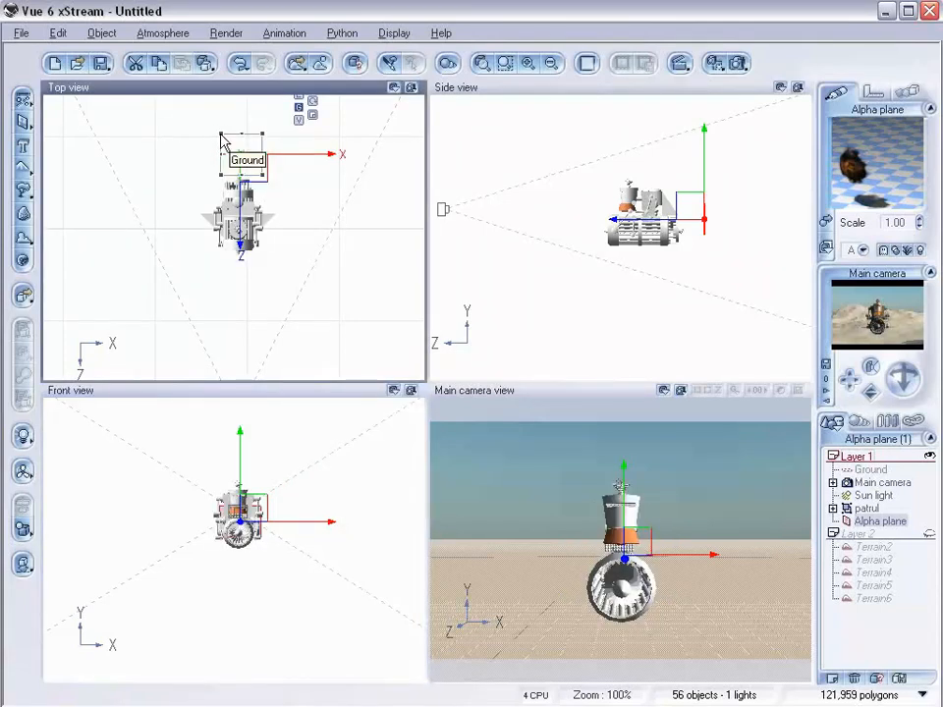
left_click_drag(223, 138, 267, 153)
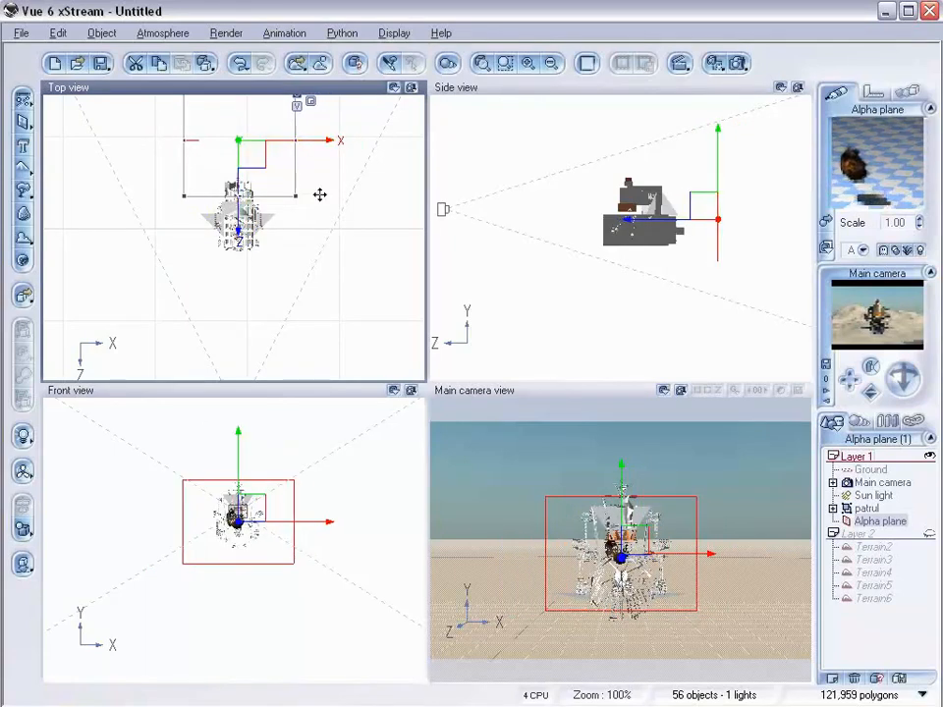
scroll(263, 509, "down", 2)
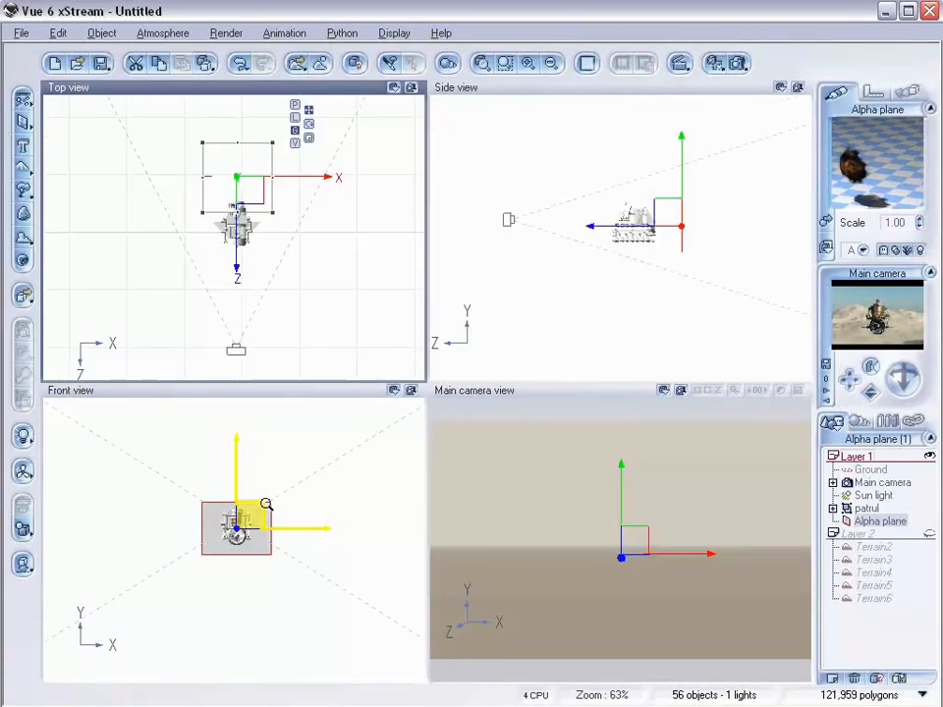
right_click_drag(295, 498, 294, 447)
left_click_drag(272, 504, 394, 595)
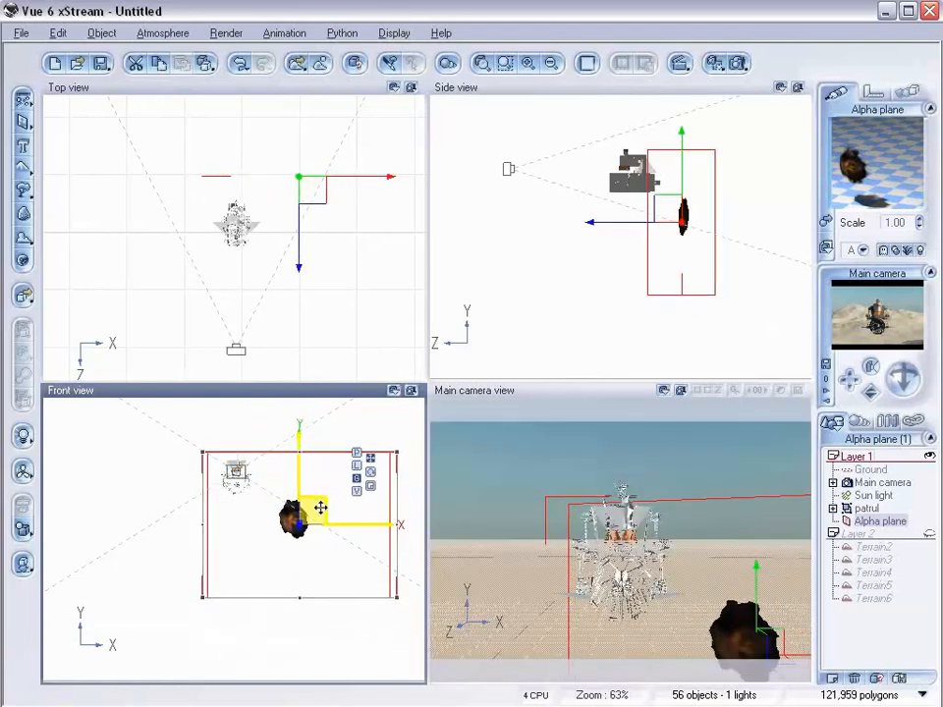
left_click_drag(316, 502, 271, 463)
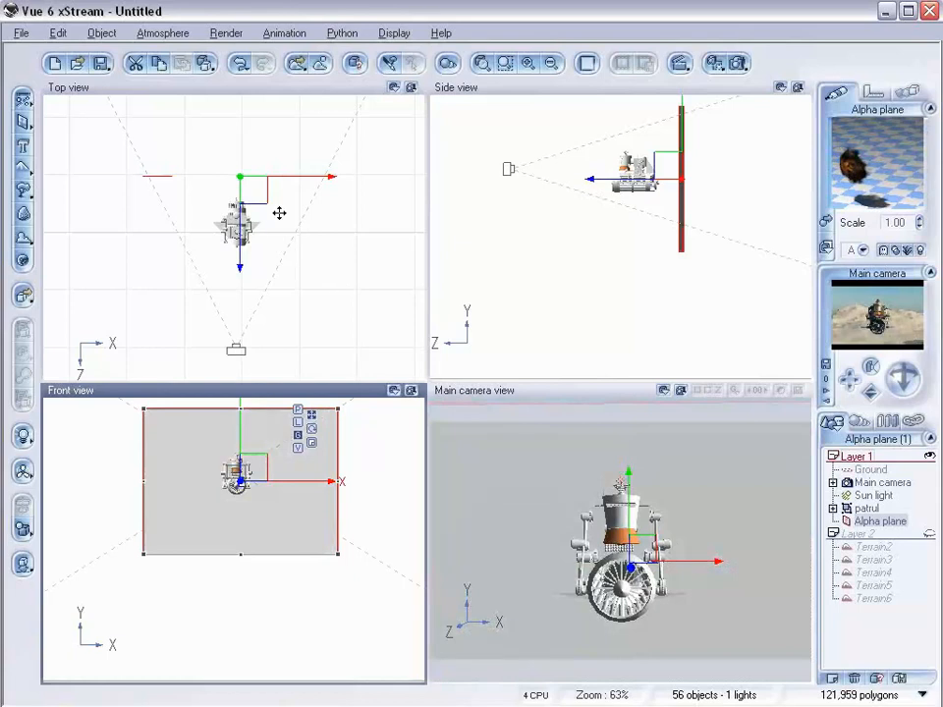
left_click_drag(338, 552, 423, 596)
left_click_drag(299, 506, 261, 479)
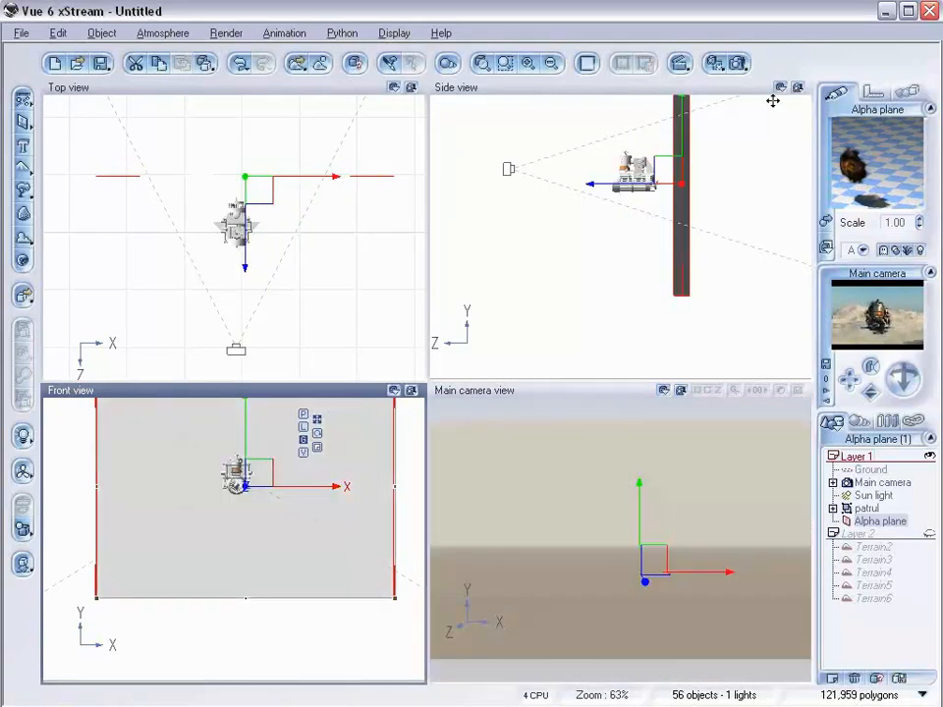
left_click(659, 163)
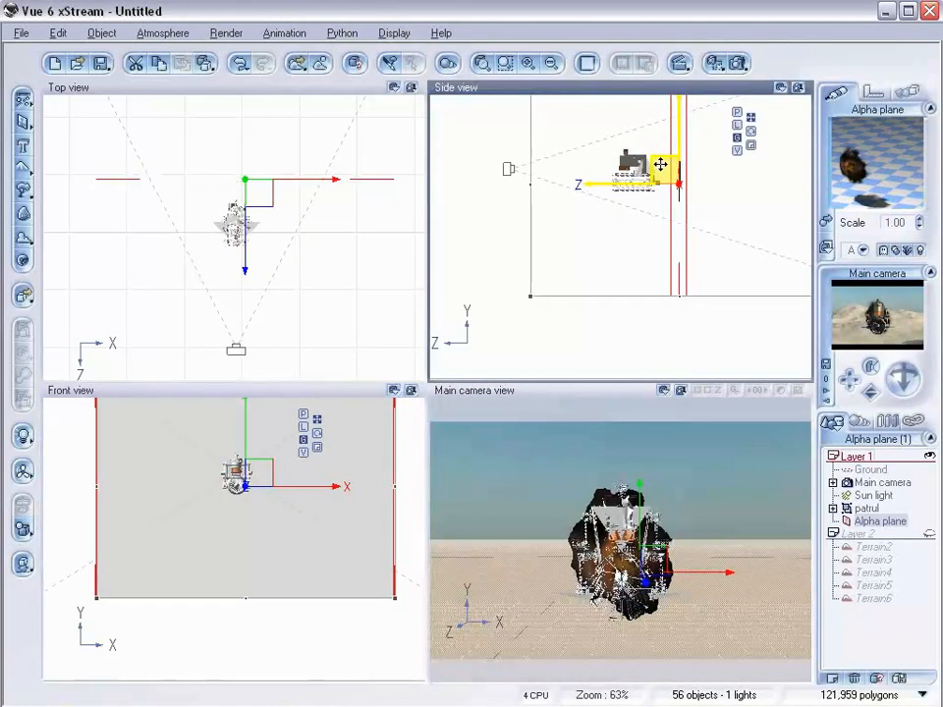
Step: Render the scene to check the smoke, close the render and move the alpha plane farther behind the robot
left_click(735, 63)
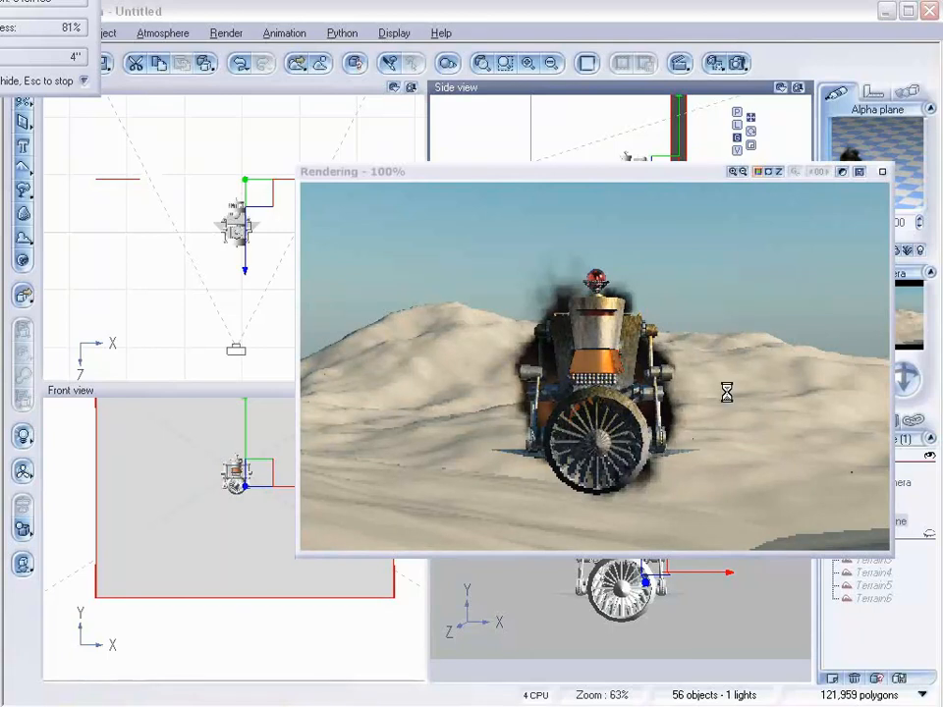
left_click(880, 171)
left_click_drag(620, 183, 629, 183)
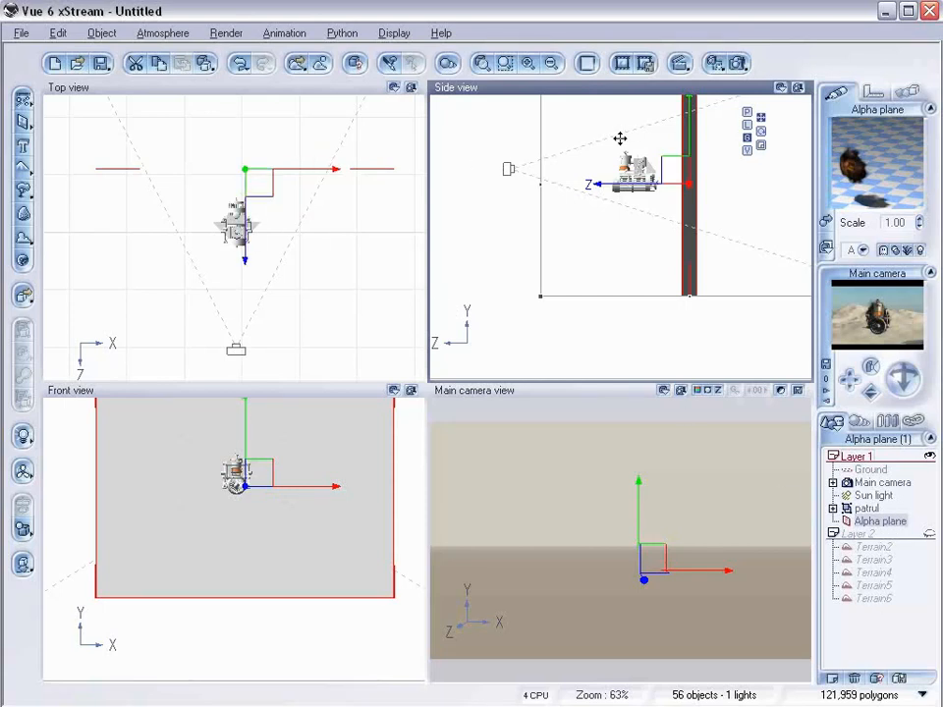
Step: Link the alpha plane to the patrul group
left_click(907, 93)
left_click(924, 217)
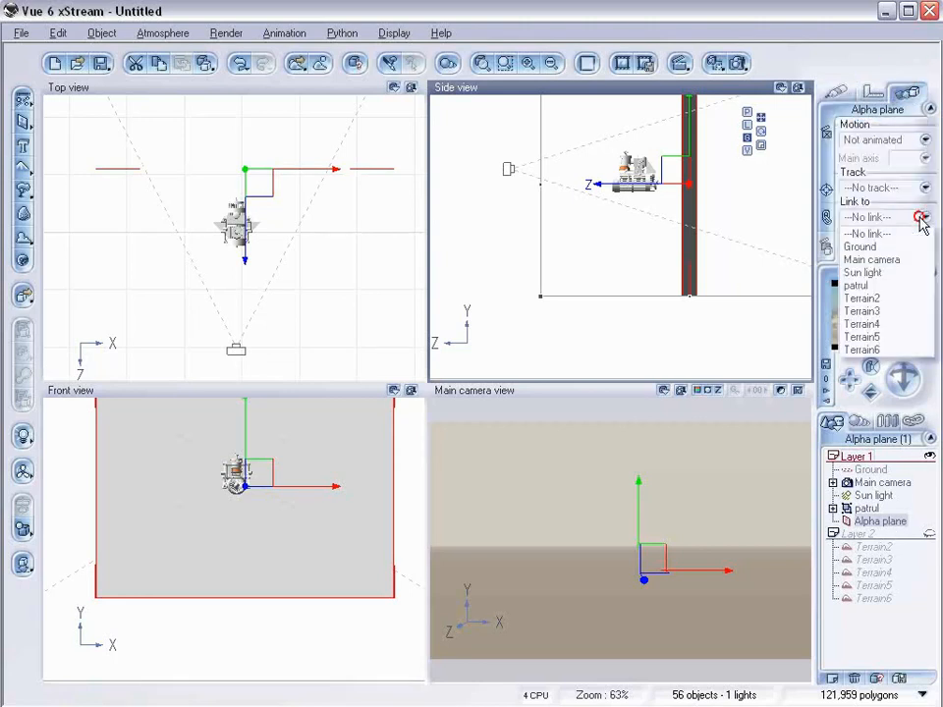
left_click(888, 284)
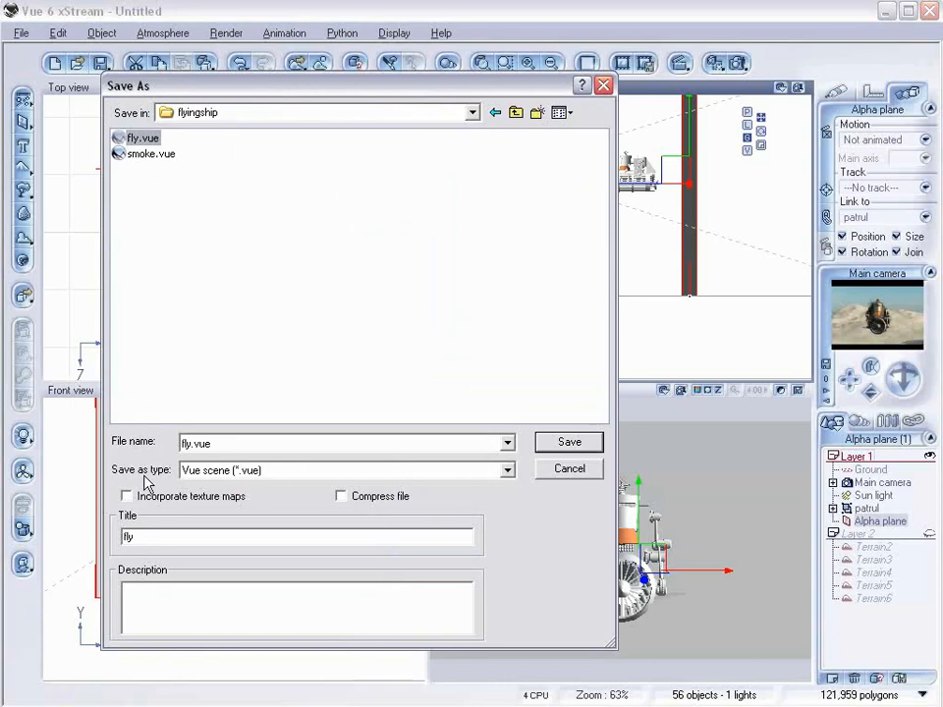
Step: Save the scene over fly.vue in the flyingship folder with texture maps incorporated and file compression enabled
left_click(183, 497)
left_click(368, 498)
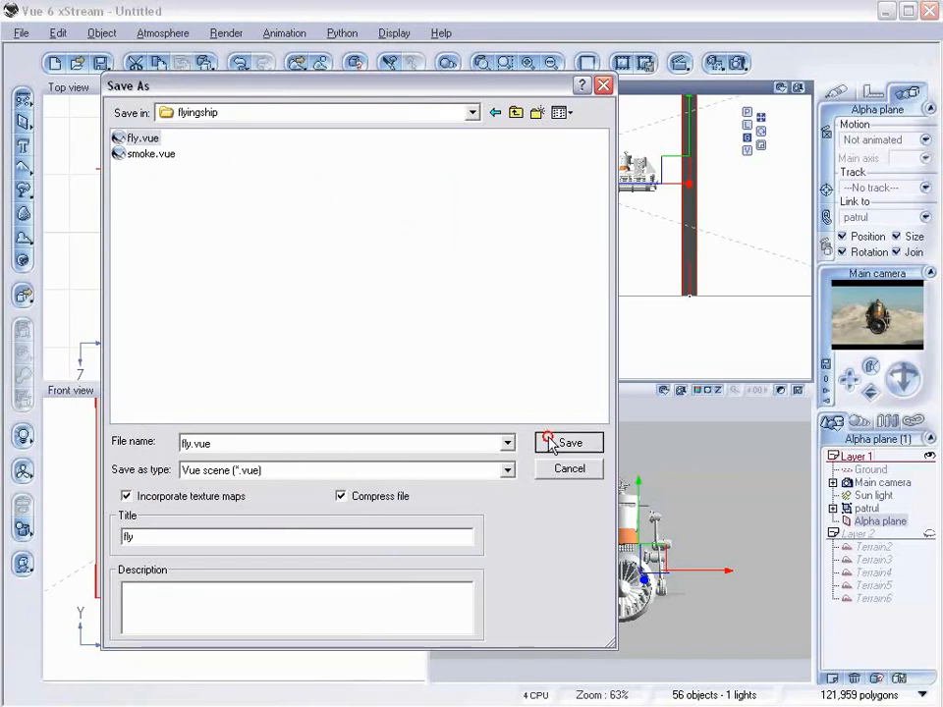
left_click(552, 444)
left_click(577, 379)
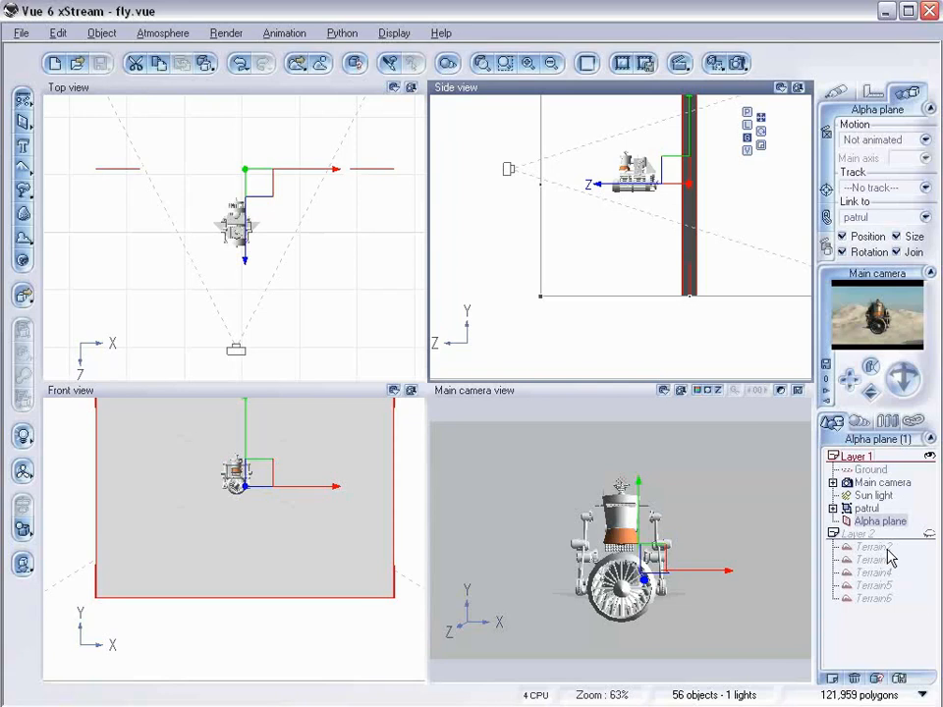
Step: Select the patrul group and make Layer 2 with its terrains visible again
left_click(864, 507)
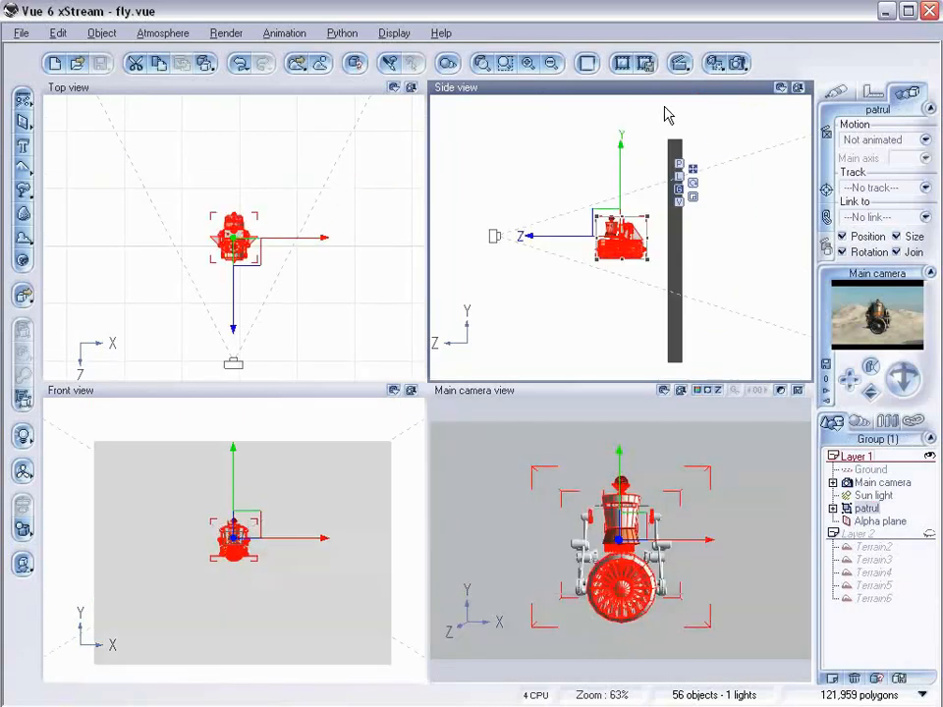
left_click(929, 533)
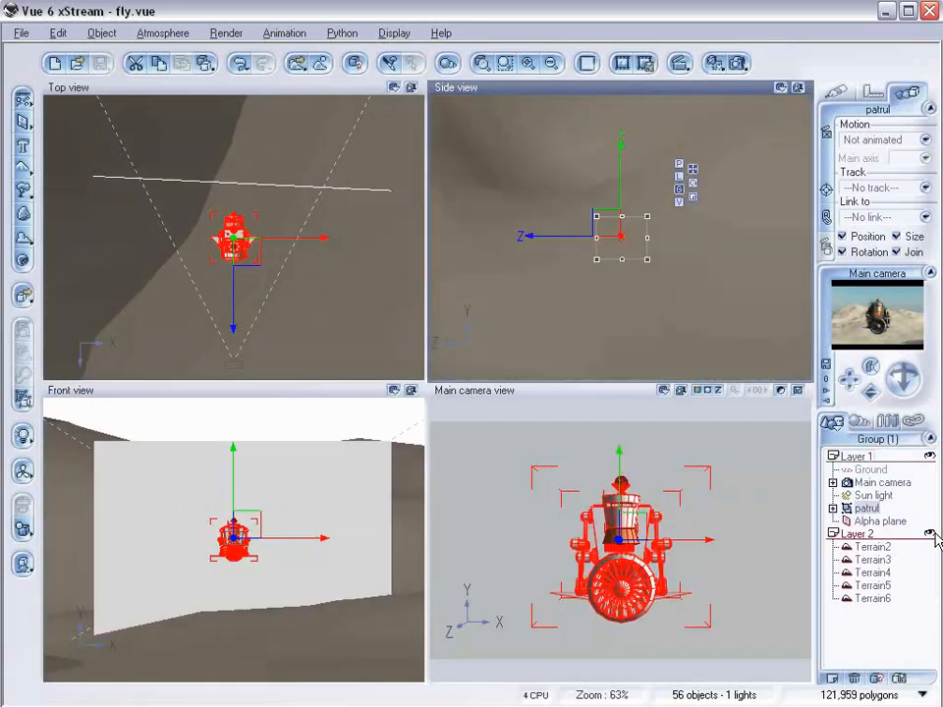
left_click(656, 409)
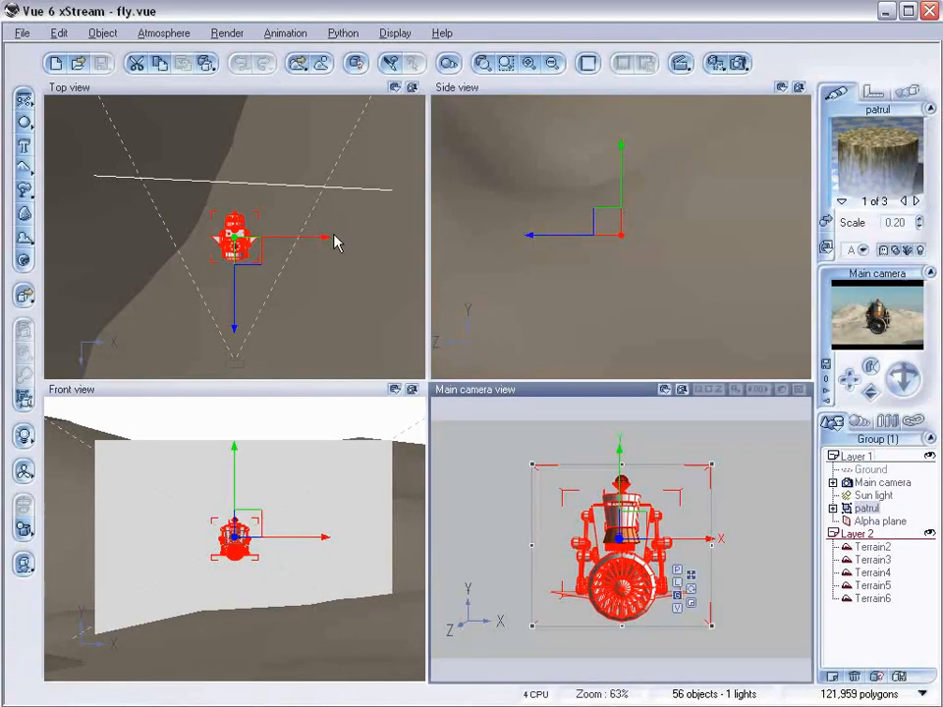
scroll(333, 235, "down", 3)
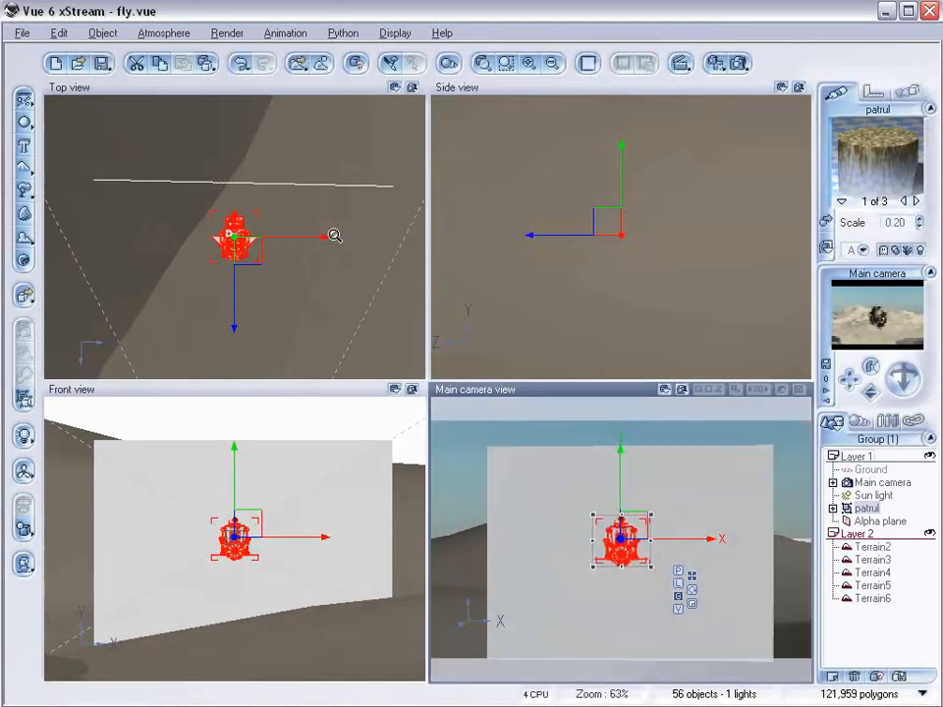
scroll(334, 235, "up", 2)
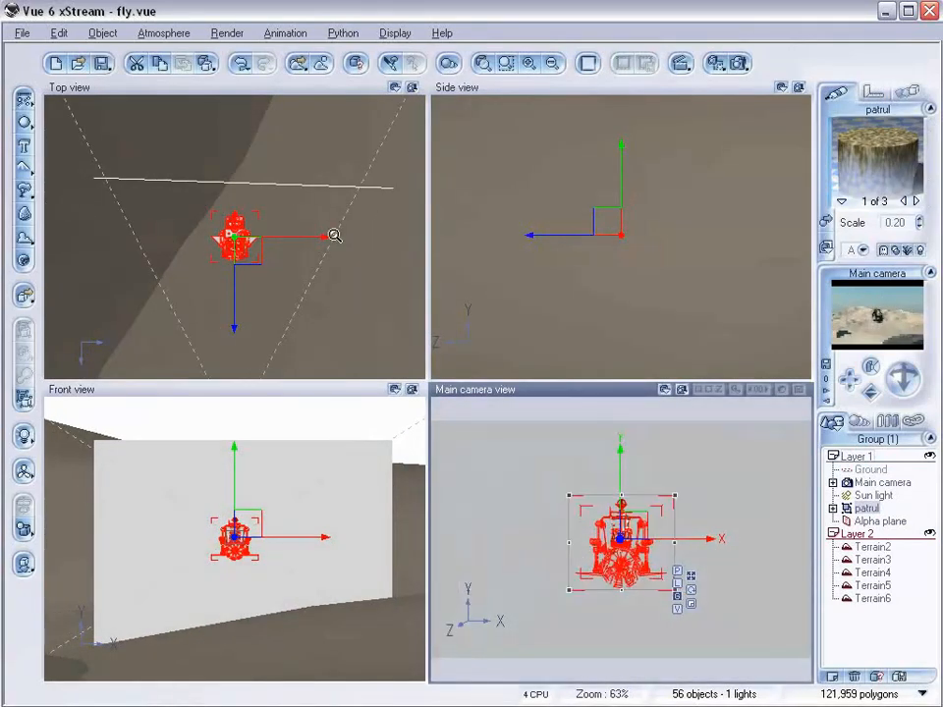
scroll(332, 236, "up", 2)
scroll(337, 242, "down", 2)
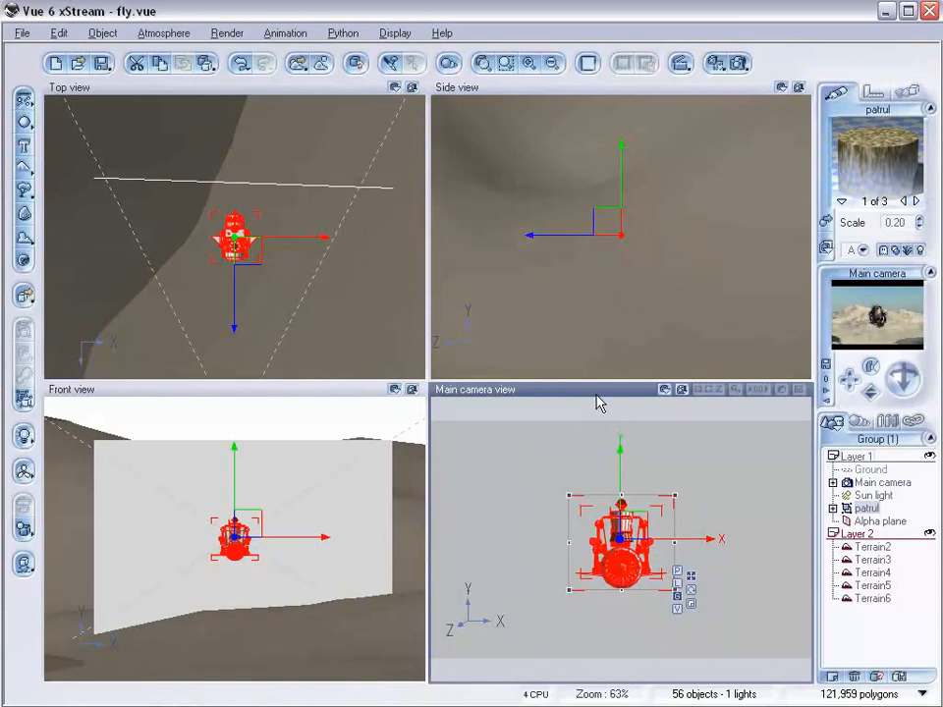
scroll(596, 397, "up", 3)
scroll(596, 394, "down", 1)
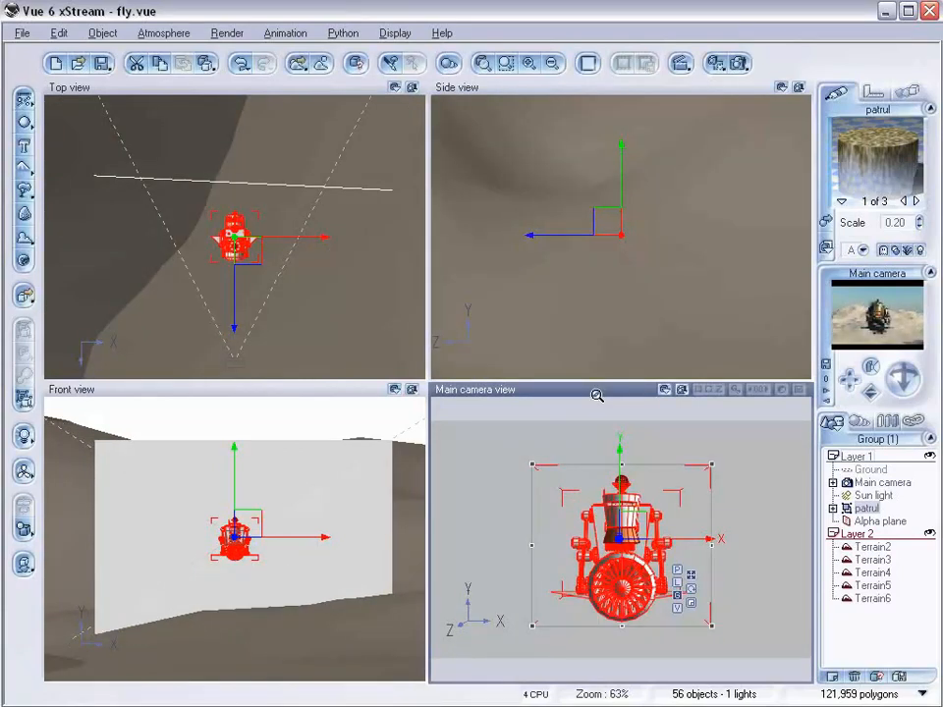
Step: Link the main camera to the patrul group
scroll(275, 201, "down", 5)
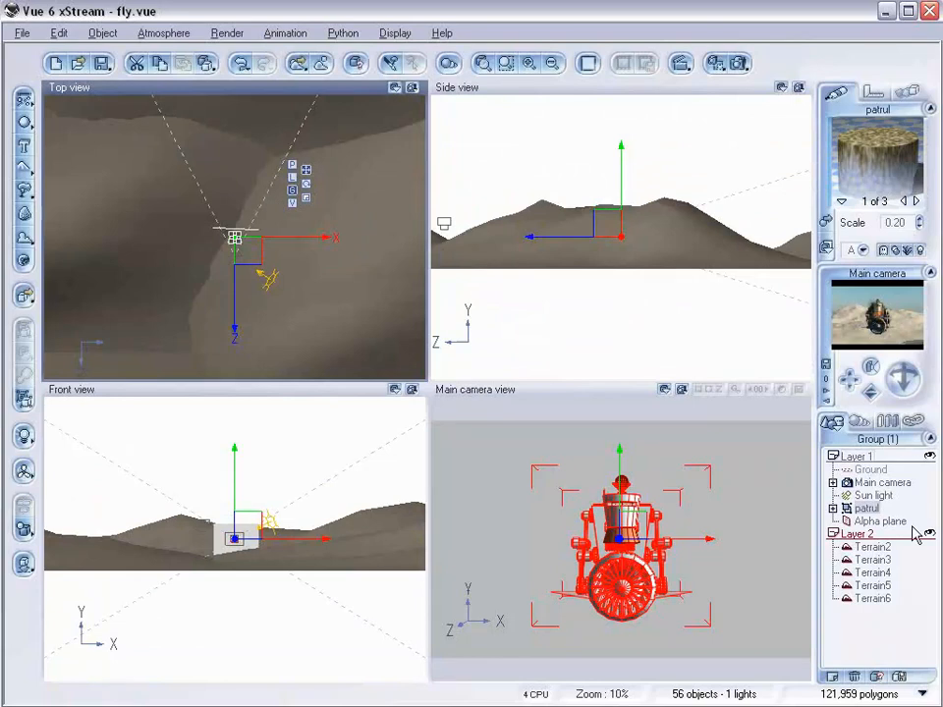
left_click(889, 484)
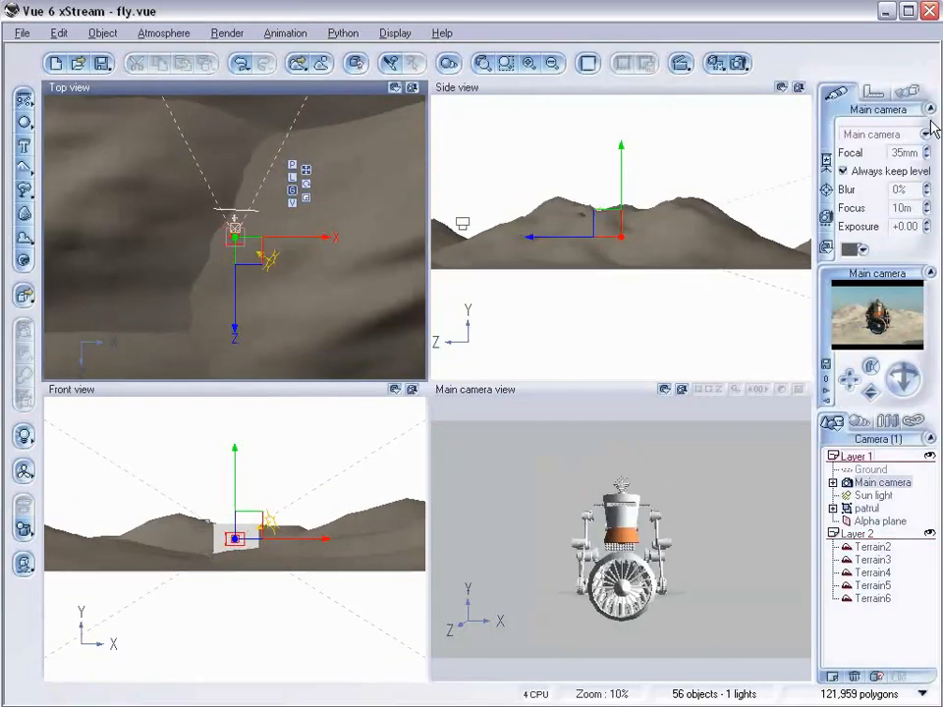
left_click(911, 91)
left_click(926, 220)
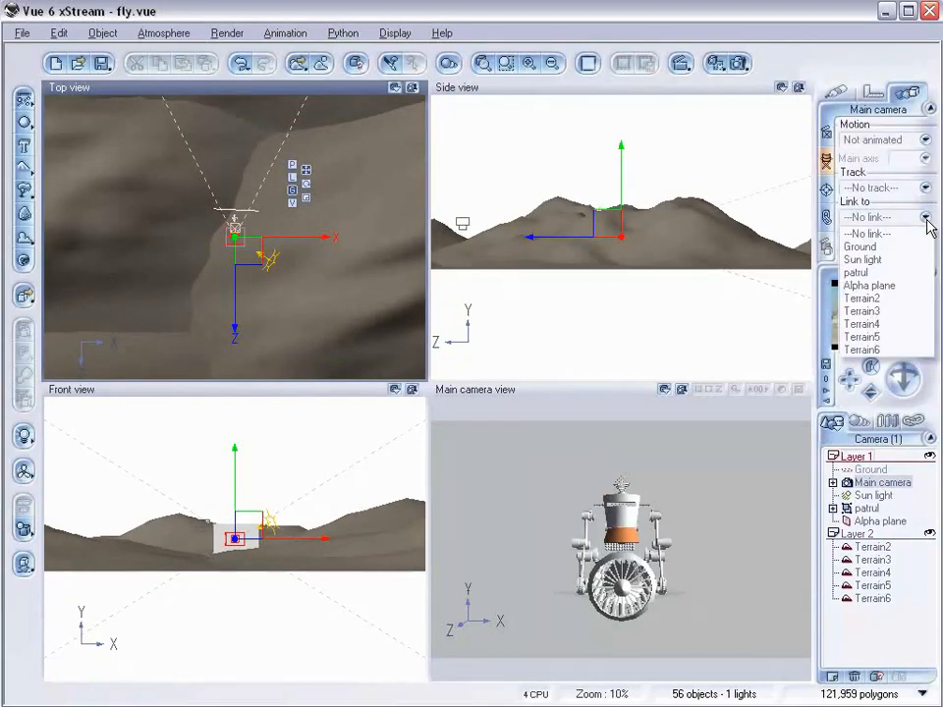
left_click(890, 272)
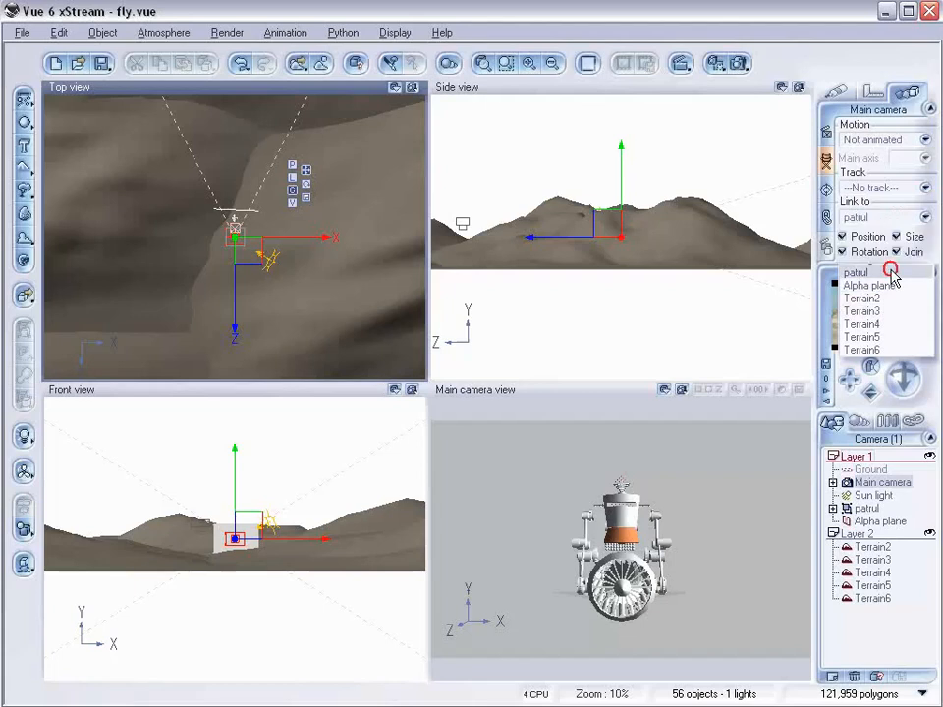
Step: Move the patrul group farther back over the terrain and open the animation timeline, dismissing the Animation Wizard
left_click(866, 507)
left_click_drag(256, 248, 275, 191)
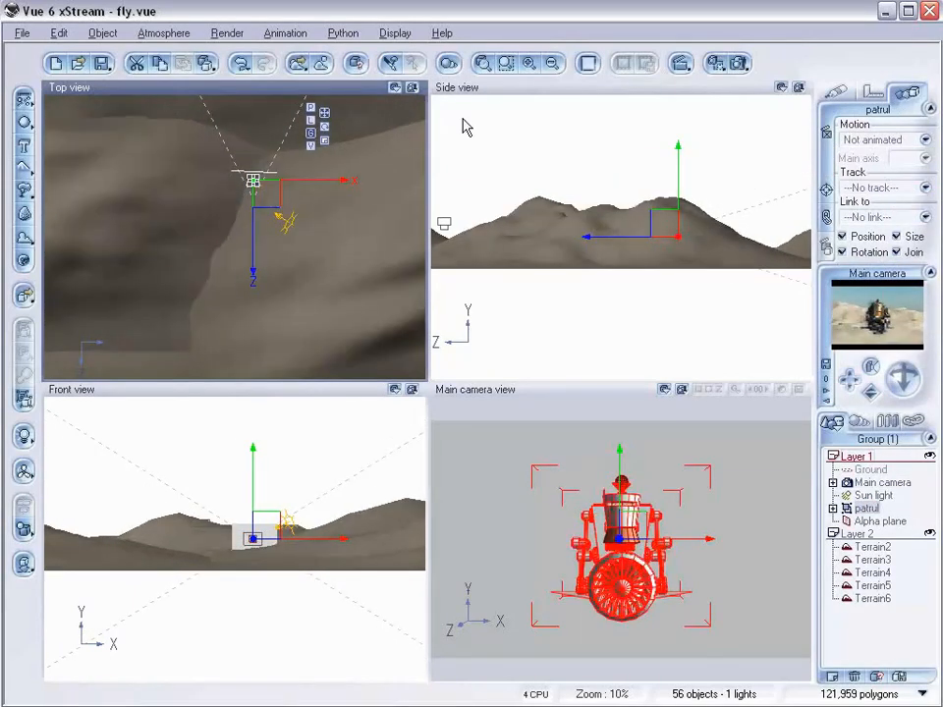
left_click(679, 62)
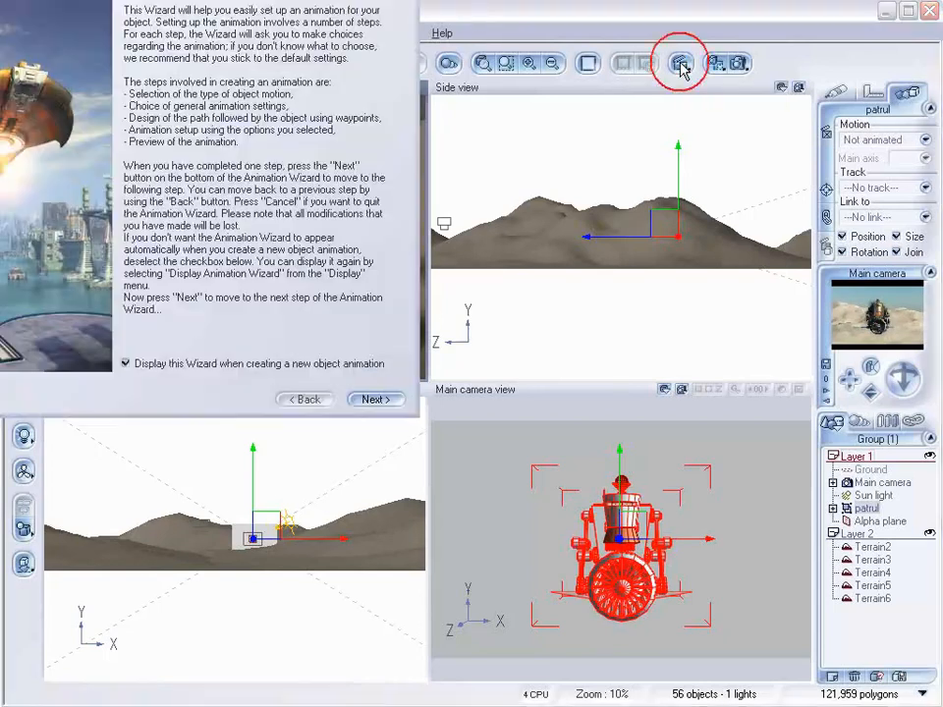
key("Escape")
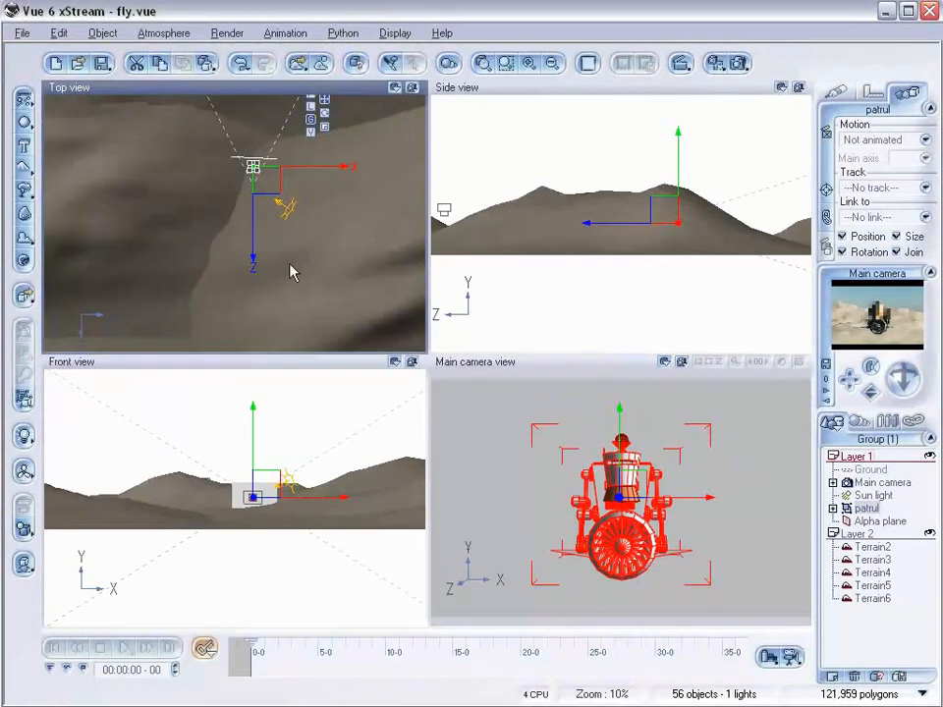
Step: Keyframe the patrul group at 8 seconds by moving it forward along Z across the terrains in the top view
right_click_drag(324, 267, 328, 148)
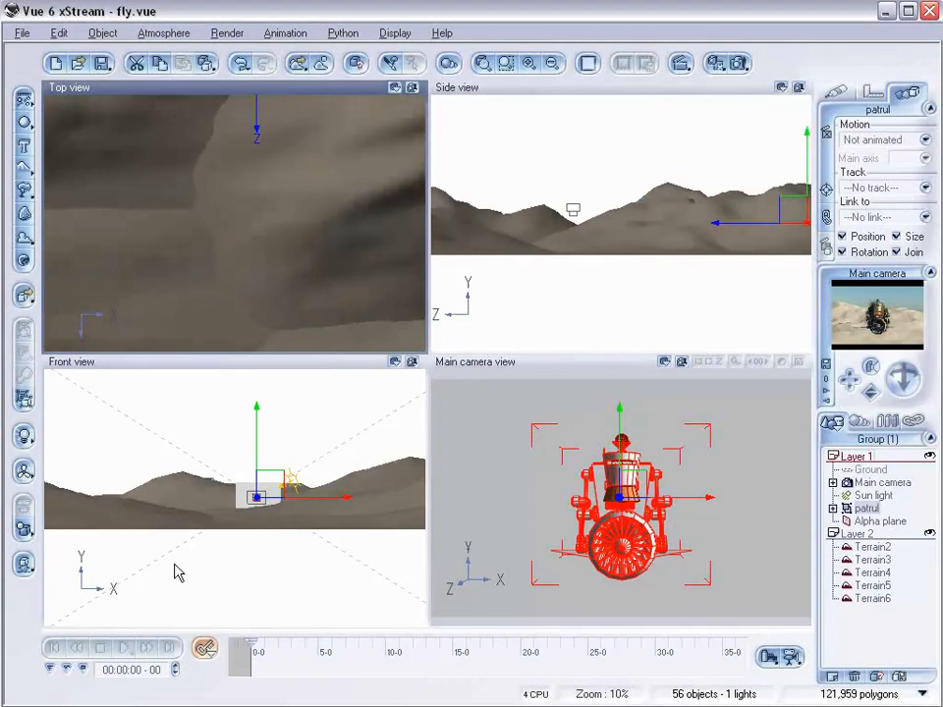
left_click_drag(253, 642, 366, 643)
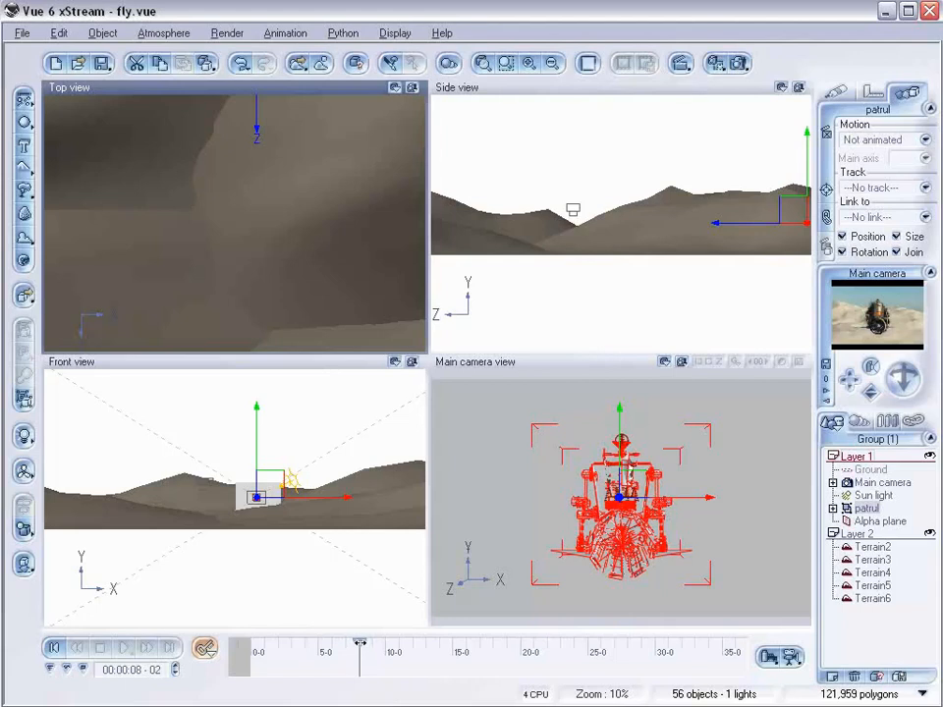
scroll(244, 257, "down", 3)
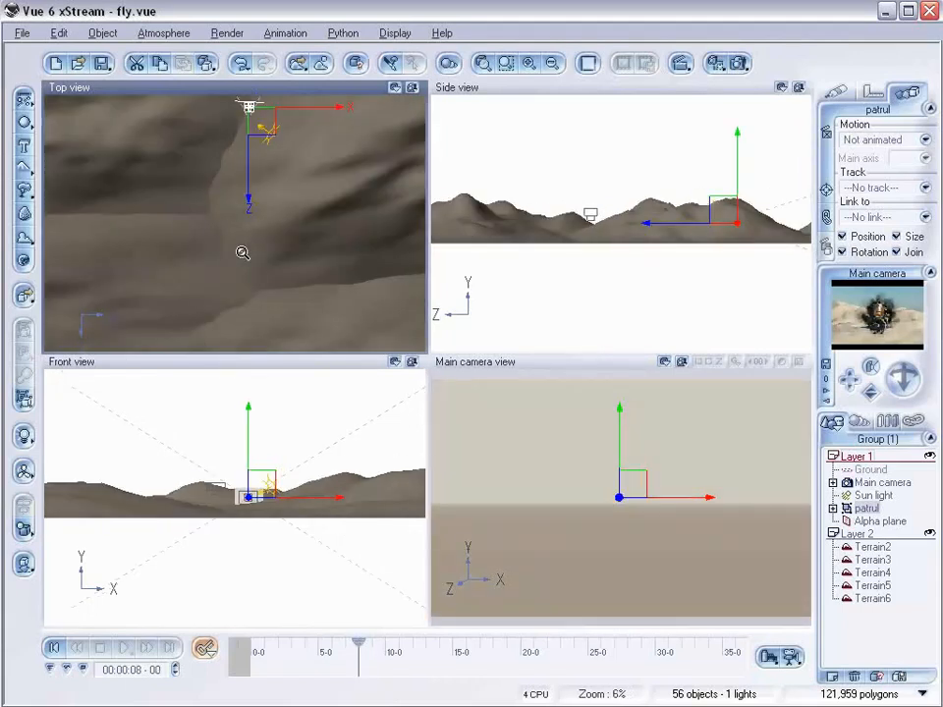
right_click_drag(301, 291, 298, 226)
left_click_drag(245, 218, 238, 300)
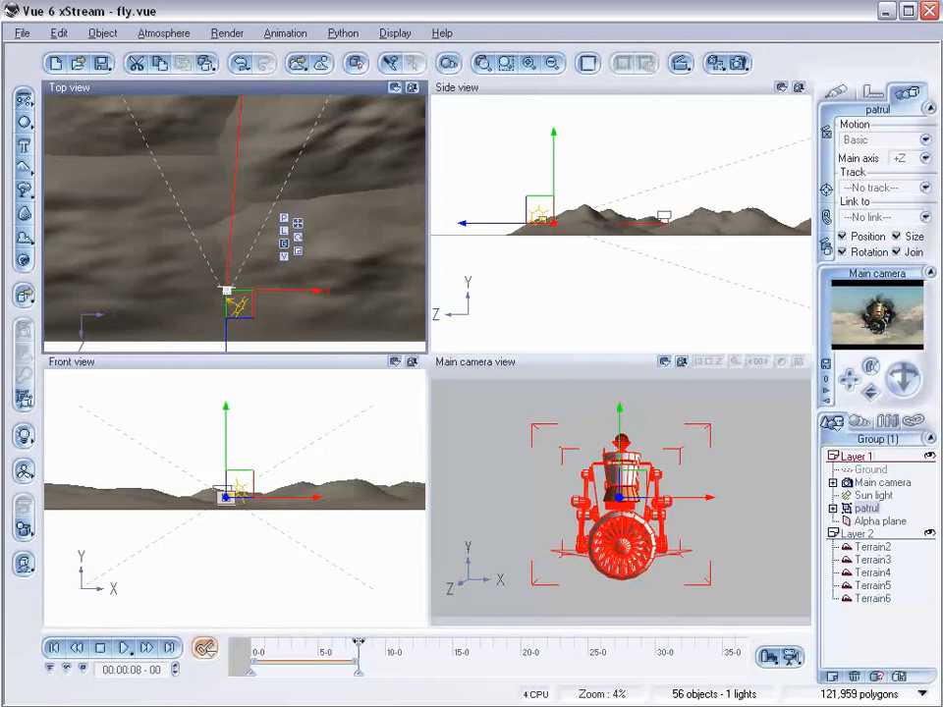
Step: Add a keyframe at 00:00:04-09 by shifting the patrul group slightly along X, keeping Auto-Keyframing enabled
left_click_drag(355, 641, 309, 641)
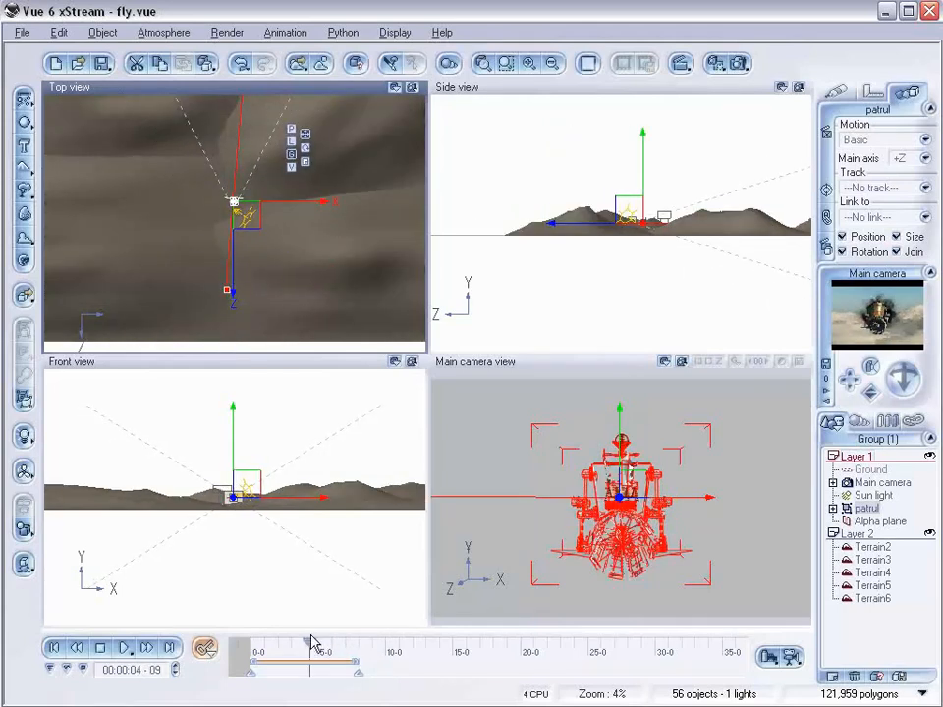
left_click_drag(279, 202, 287, 212)
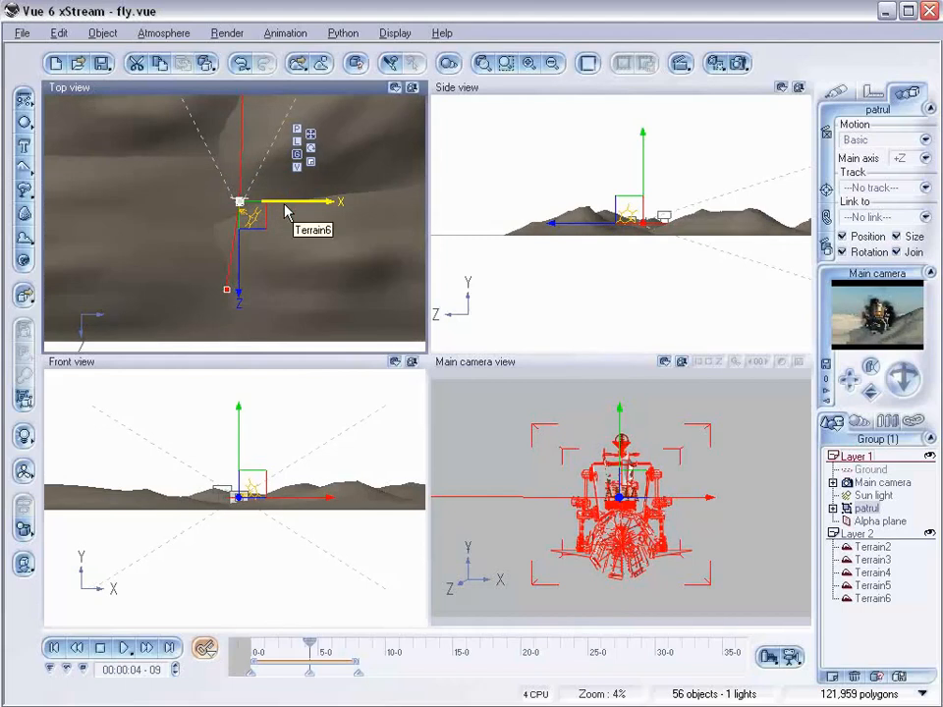
left_click(205, 649)
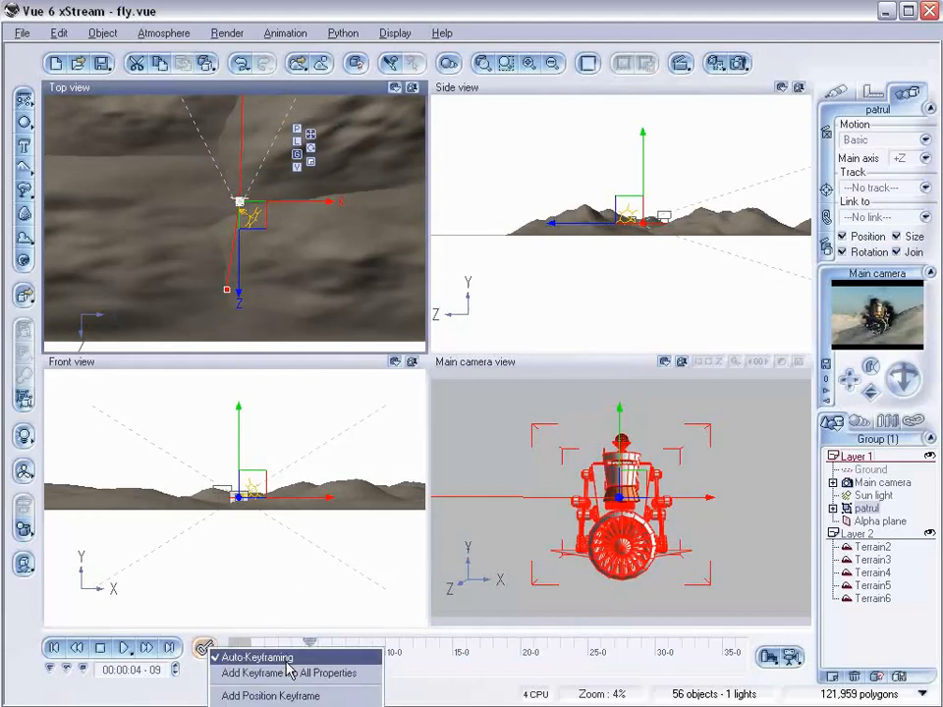
left_click(310, 640)
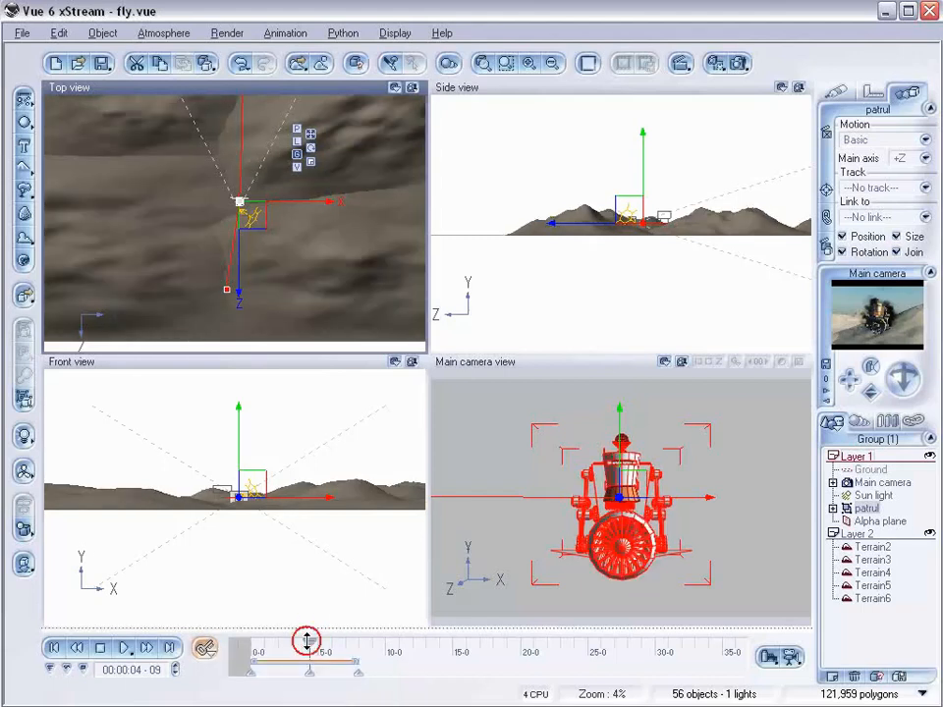
Step: Add a keyframe at 00:00:01-17 by shifting the patrul group along X, and pull the middle waypoint to straighten the path
left_click_drag(310, 643, 274, 643)
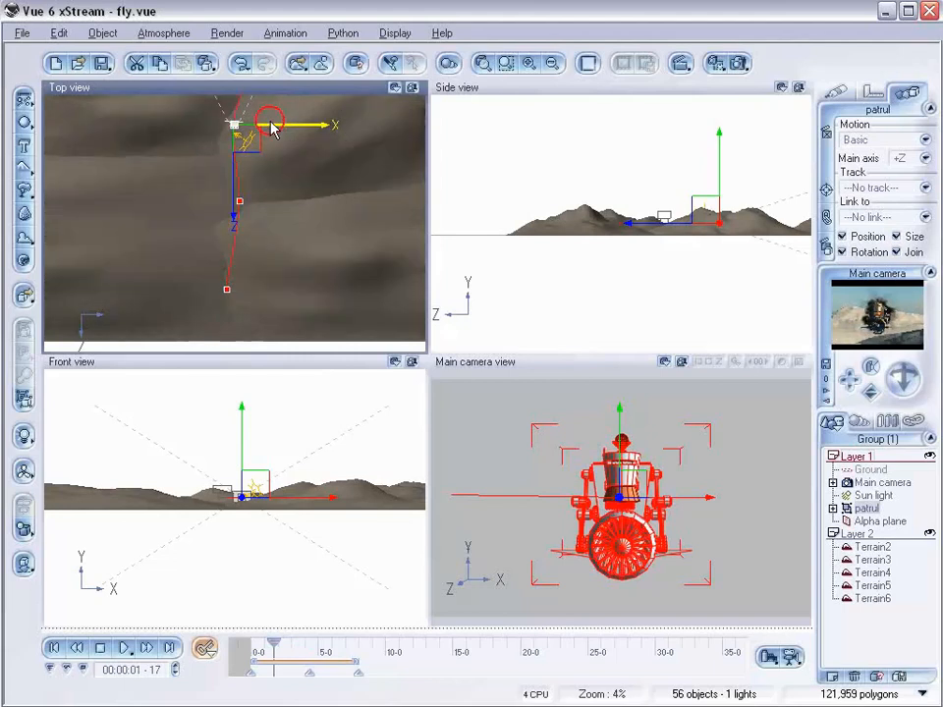
right_click_drag(311, 168, 337, 223)
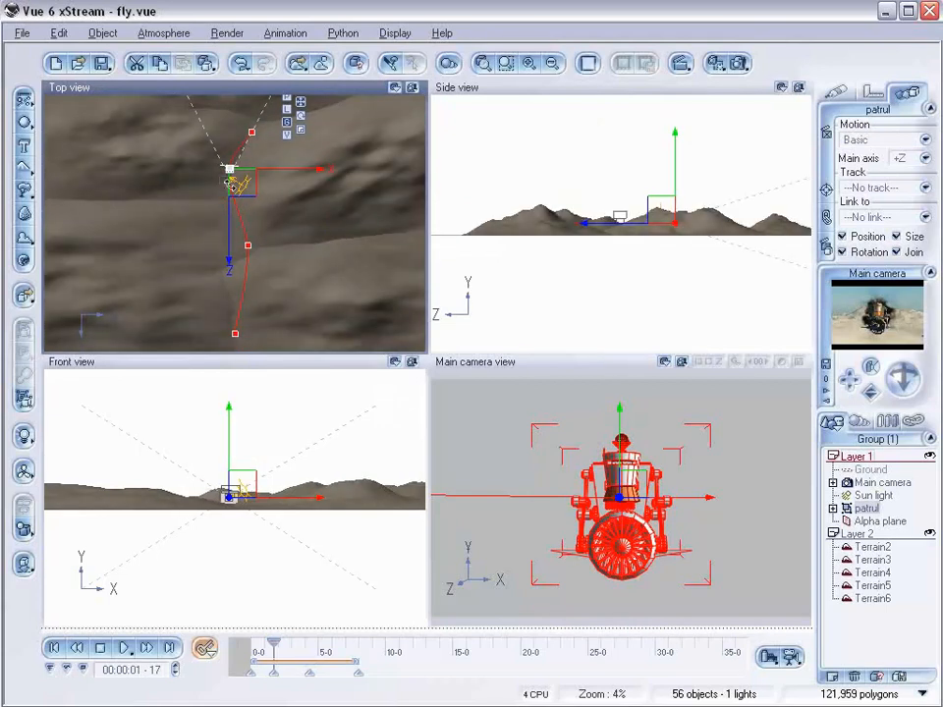
left_click_drag(247, 247, 235, 244)
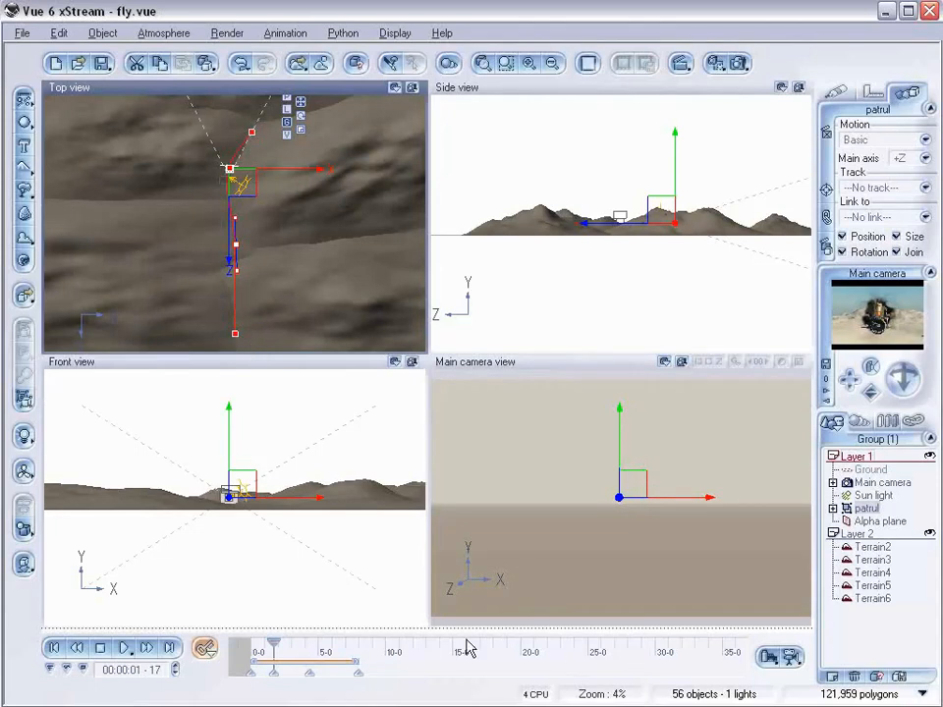
Step: Scrub the start of the robot's animation, return to the first frame and save the scene
left_click_drag(273, 640, 265, 640)
left_click(54, 648)
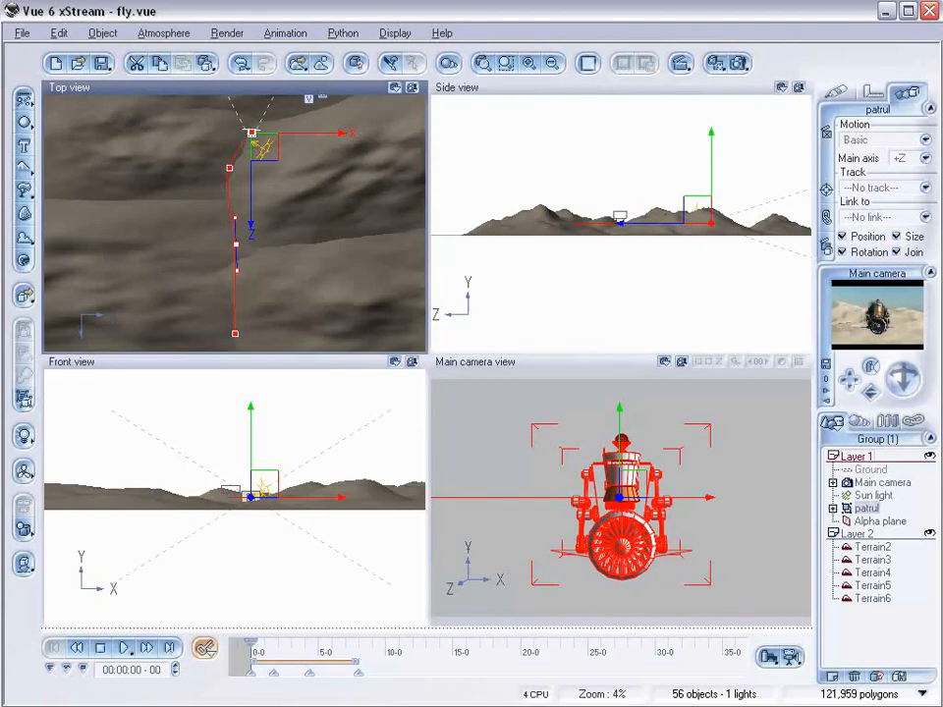
key("ctrl+s")
left_click(675, 513)
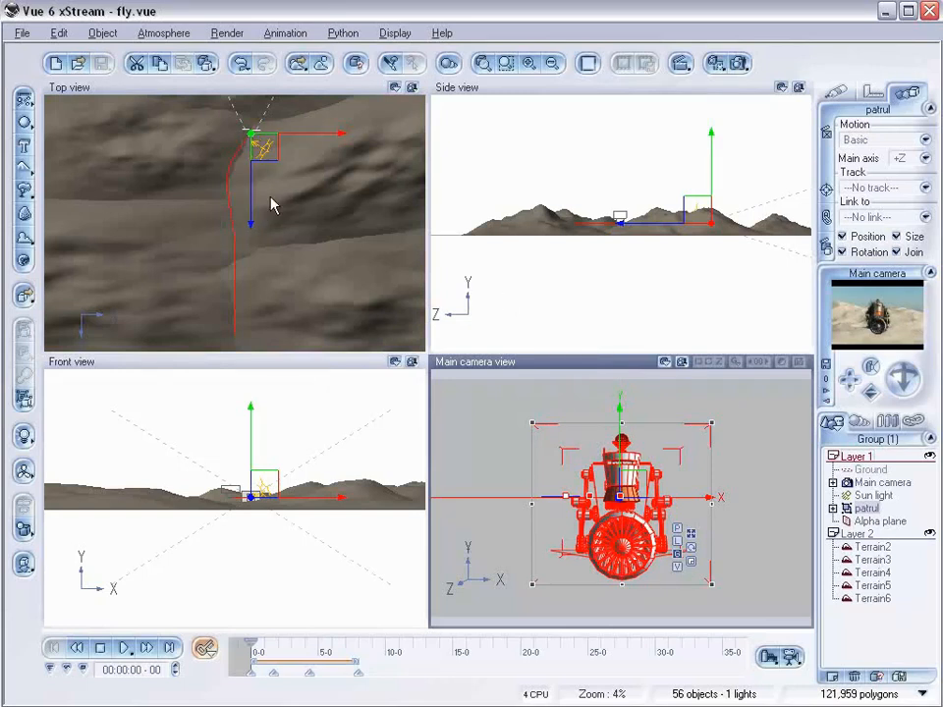
left_click_drag(251, 644, 236, 617)
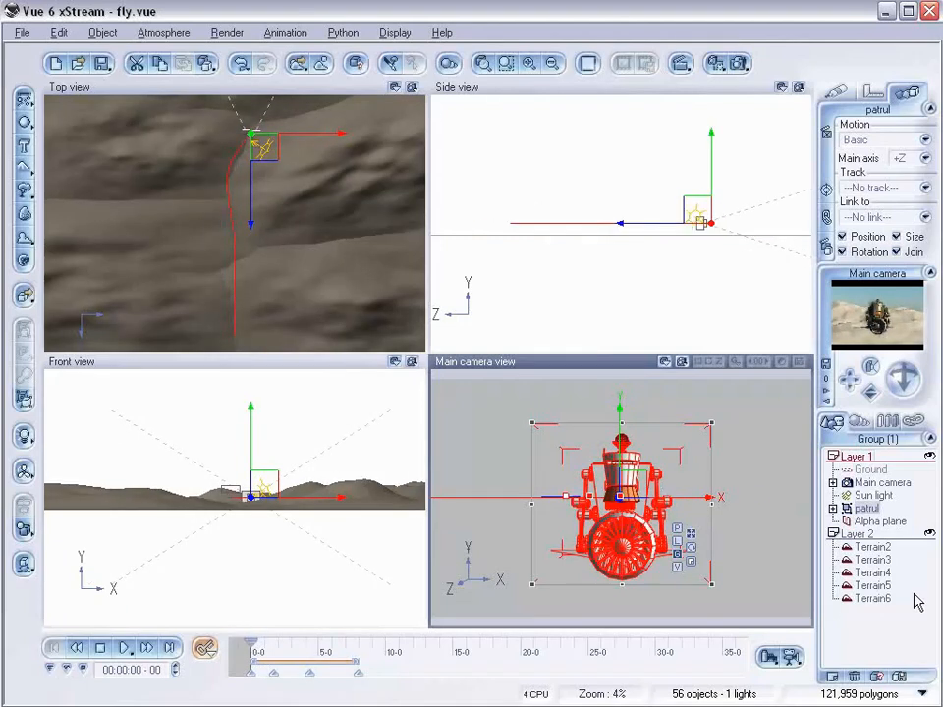
Step: Enable vibration on the main camera with a 10 Hz frequency and an overall intensity of 45, and scrub the timeline to preview it
left_click(898, 483)
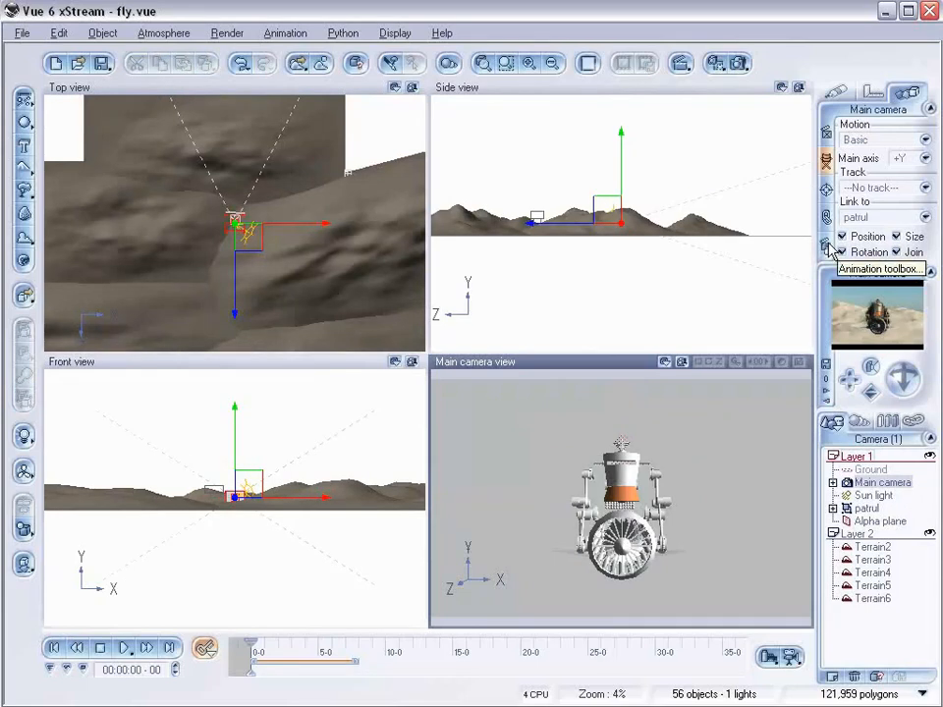
left_click(828, 248)
left_click(384, 91)
left_click_drag(384, 90, 517, 152)
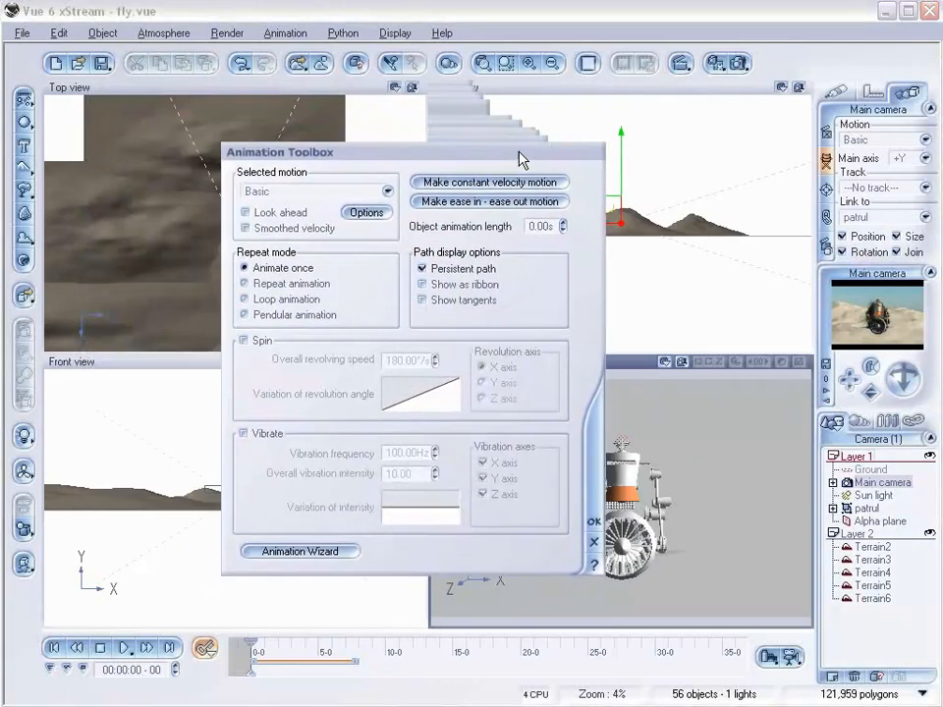
left_click(242, 433)
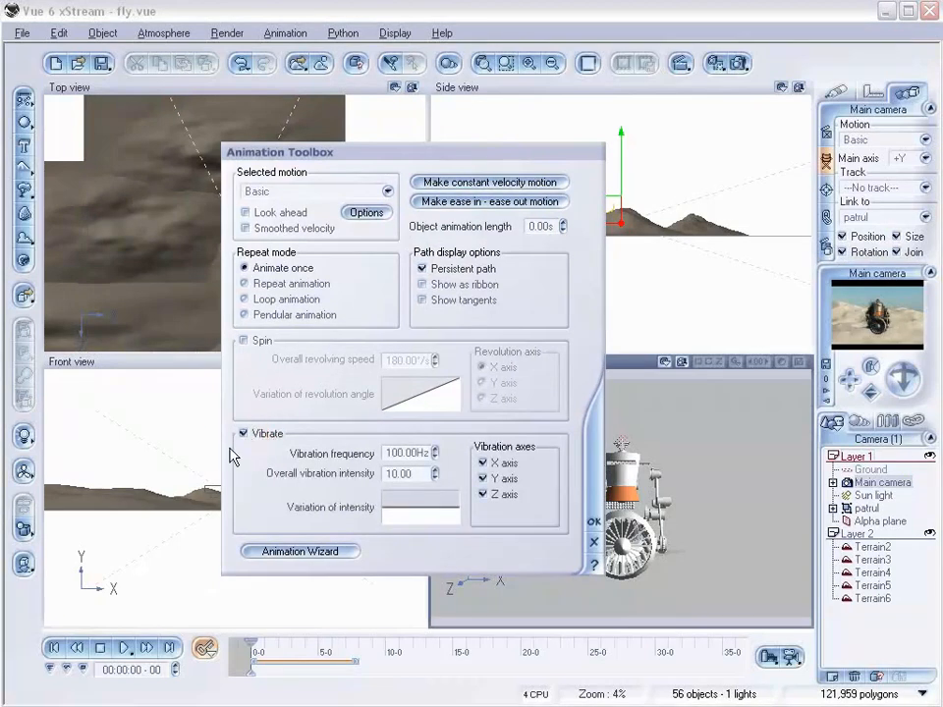
left_click(482, 464)
left_click_drag(435, 455, 435, 473)
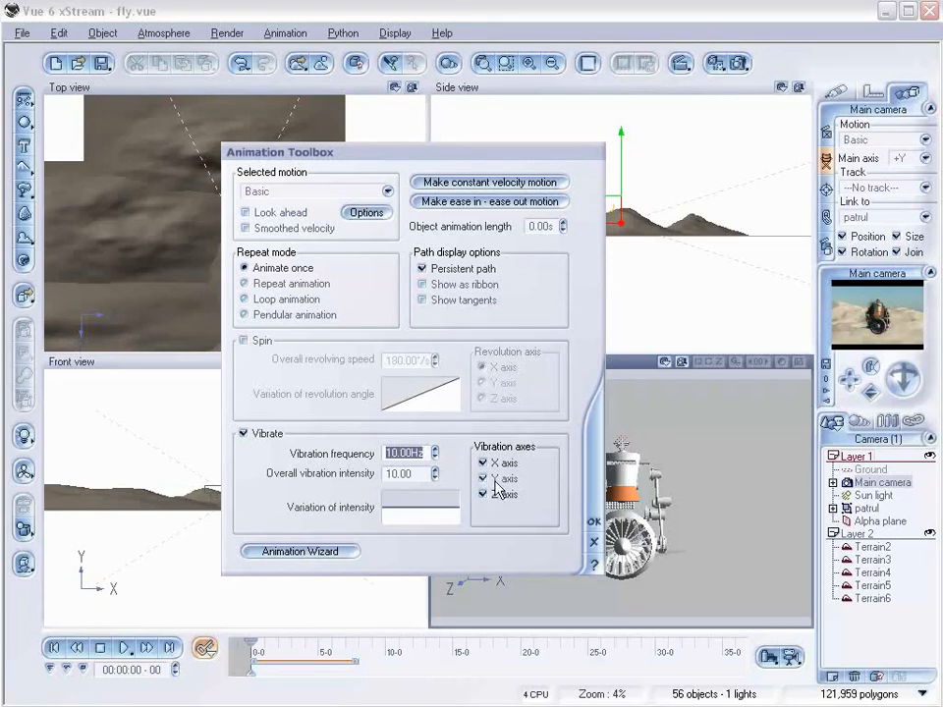
left_click_drag(435, 475, 435, 460)
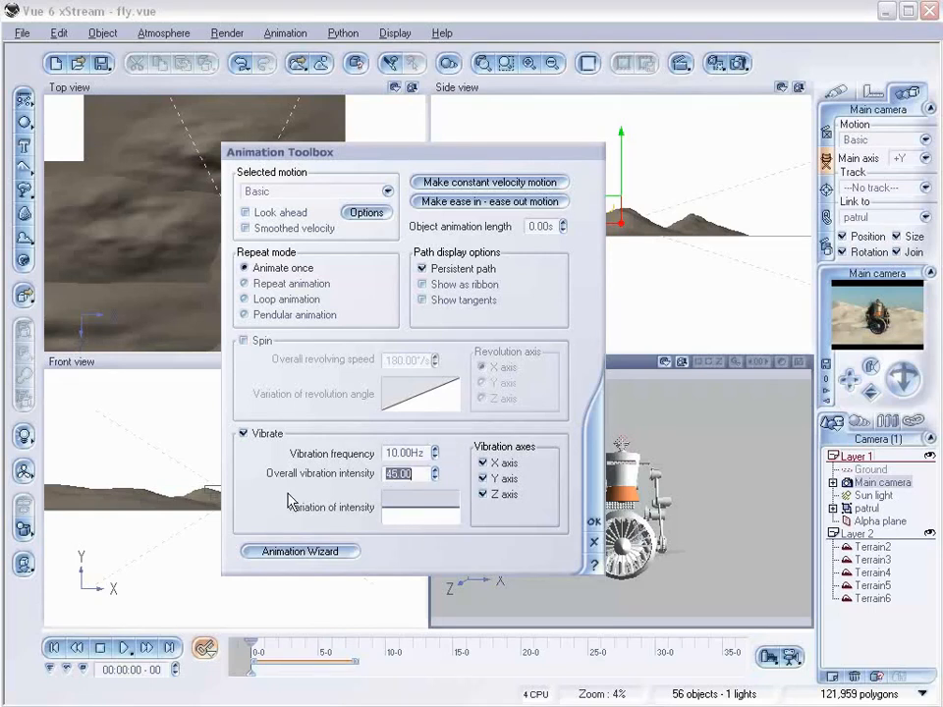
left_click(594, 523)
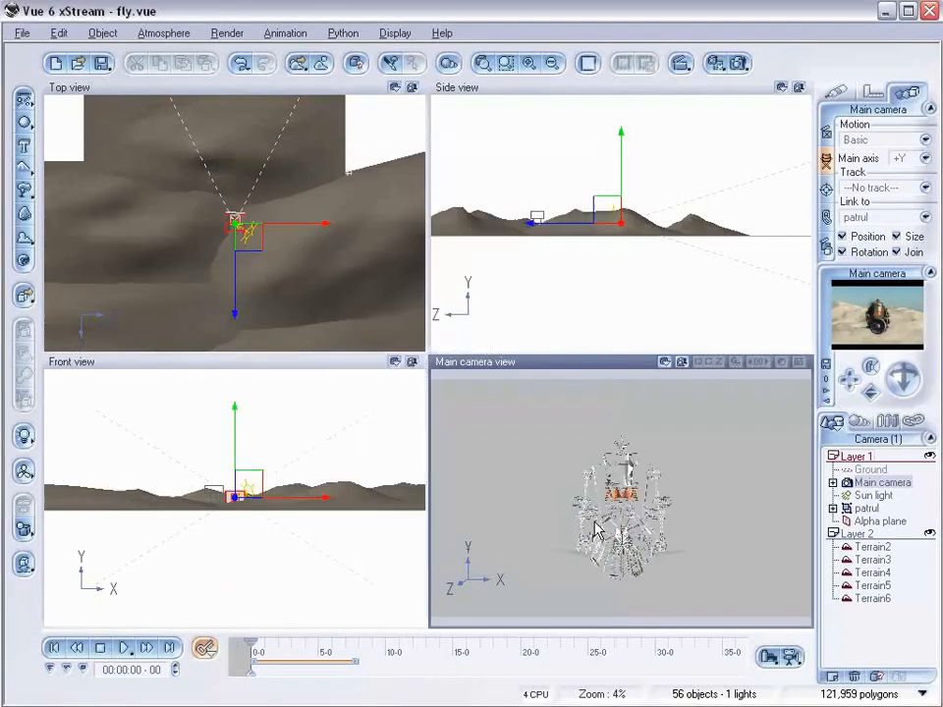
left_click_drag(252, 641, 273, 646)
left_click(47, 647)
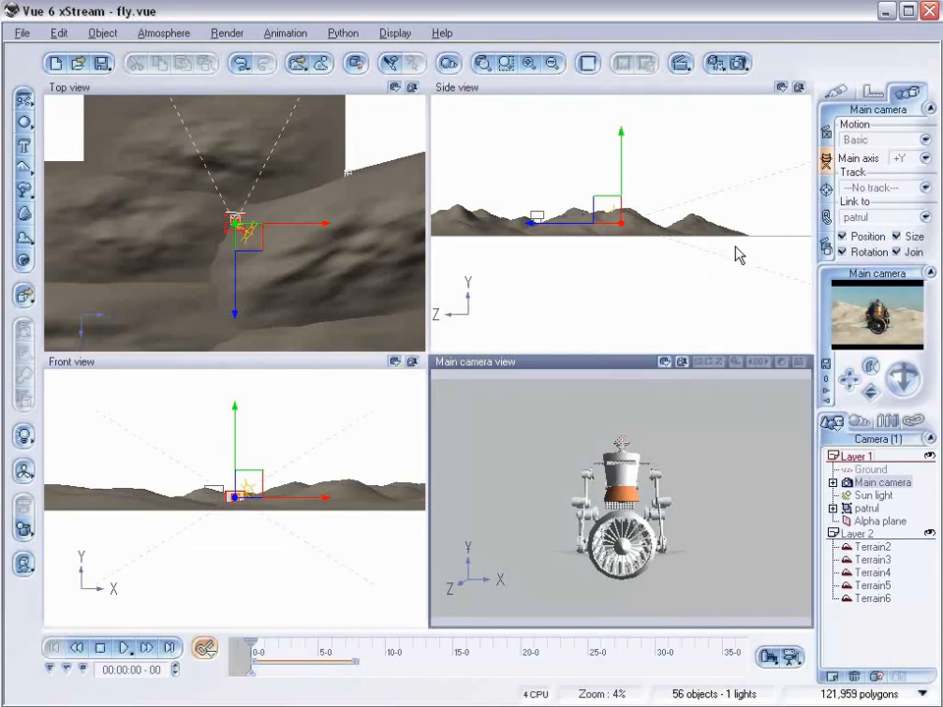
Step: Assign the Distant fields landscape material to Terrain2 through Terrain6
left_click(874, 548)
left_click(873, 597, "shift")
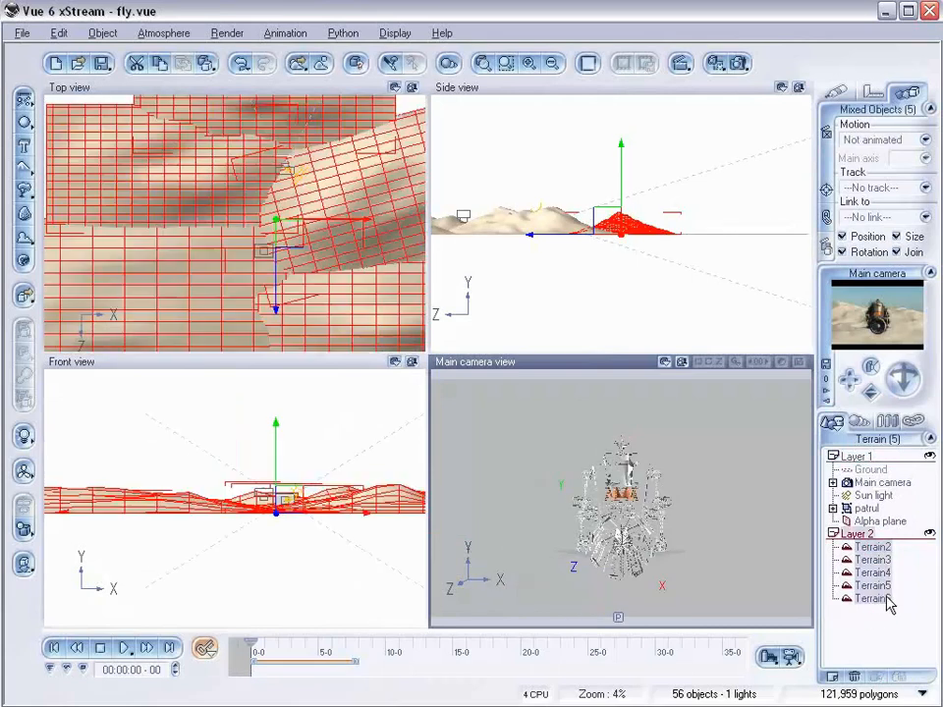
left_click(837, 88)
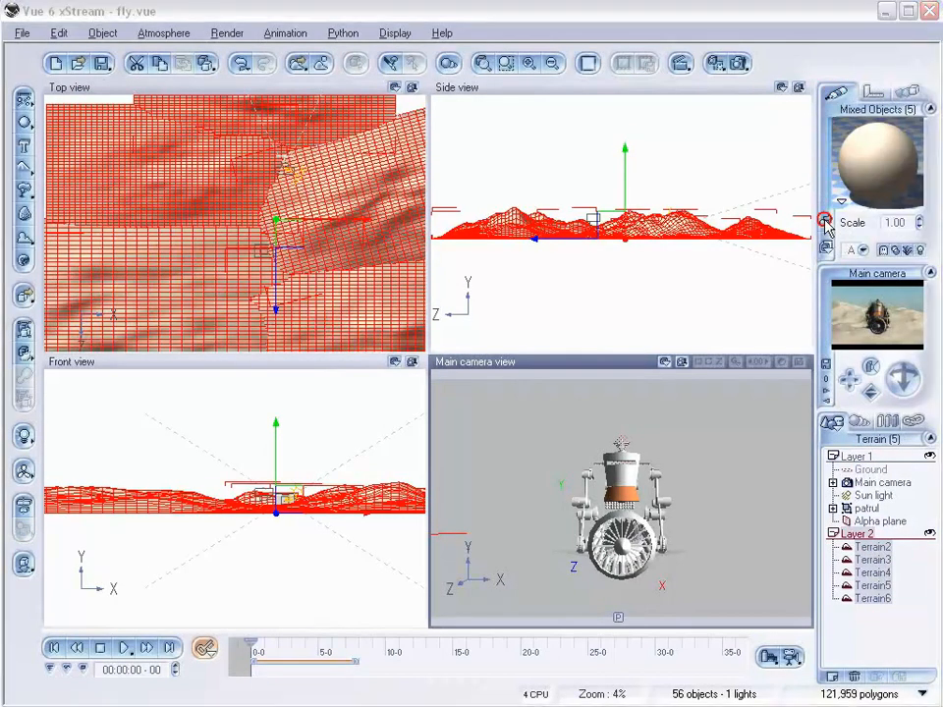
left_click(825, 223)
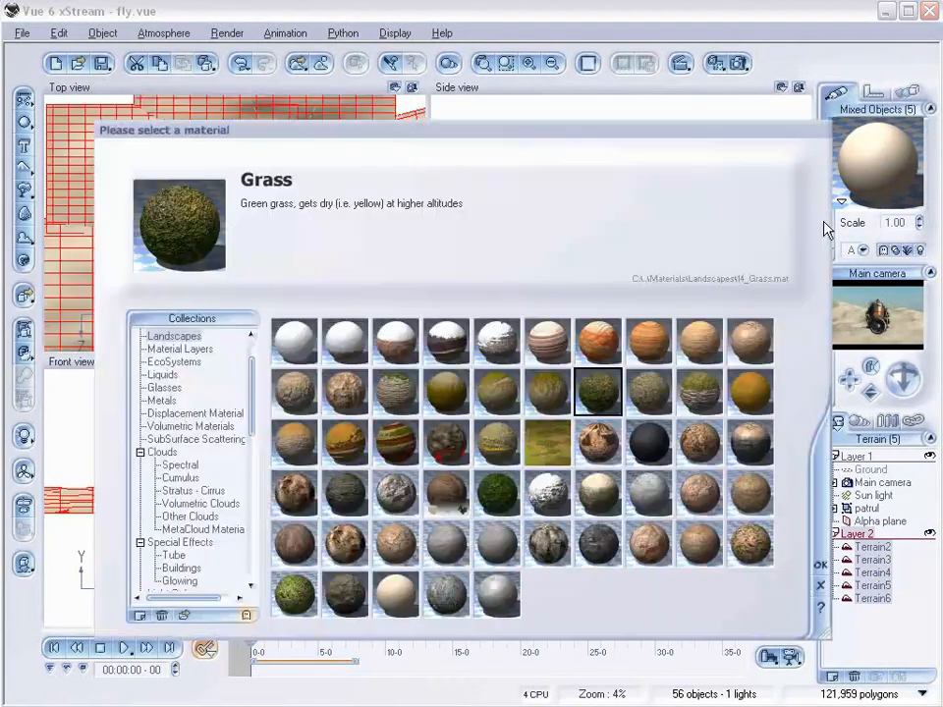
left_click(395, 491)
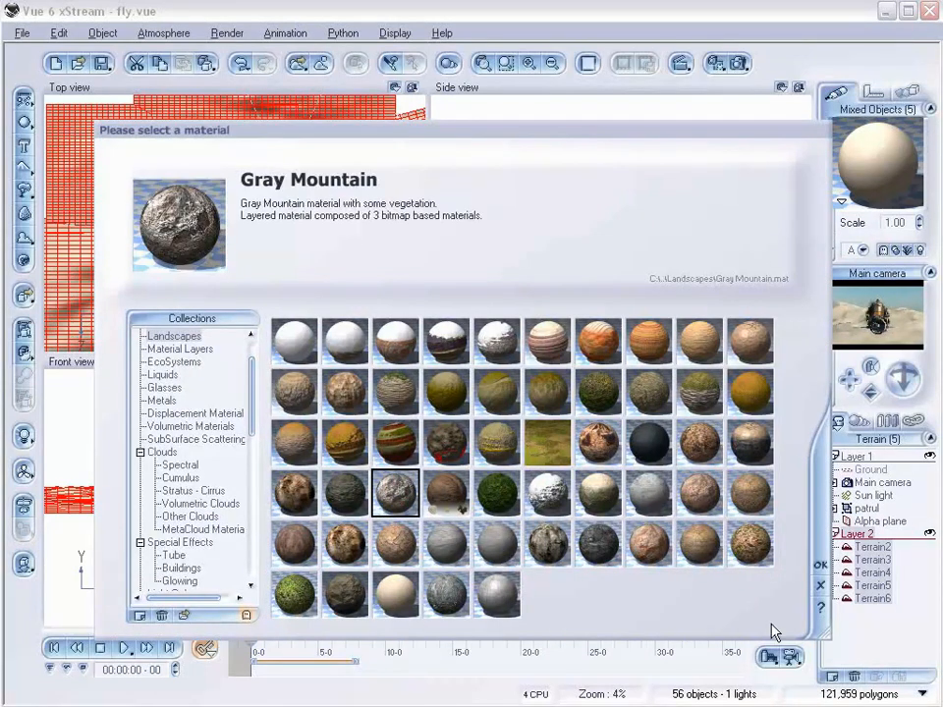
left_click(547, 444)
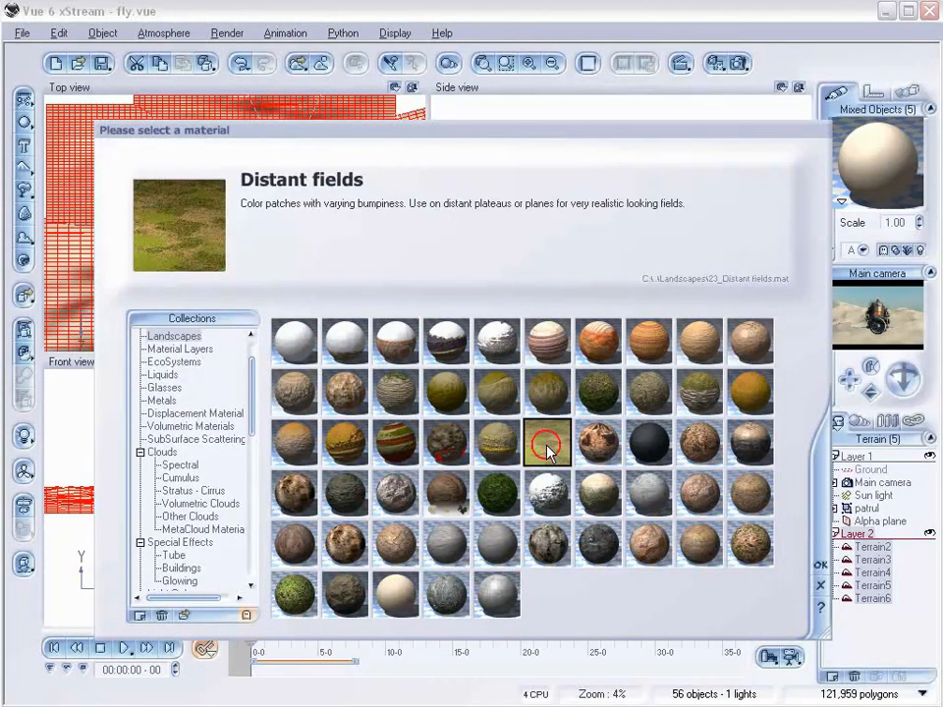
left_click(819, 568)
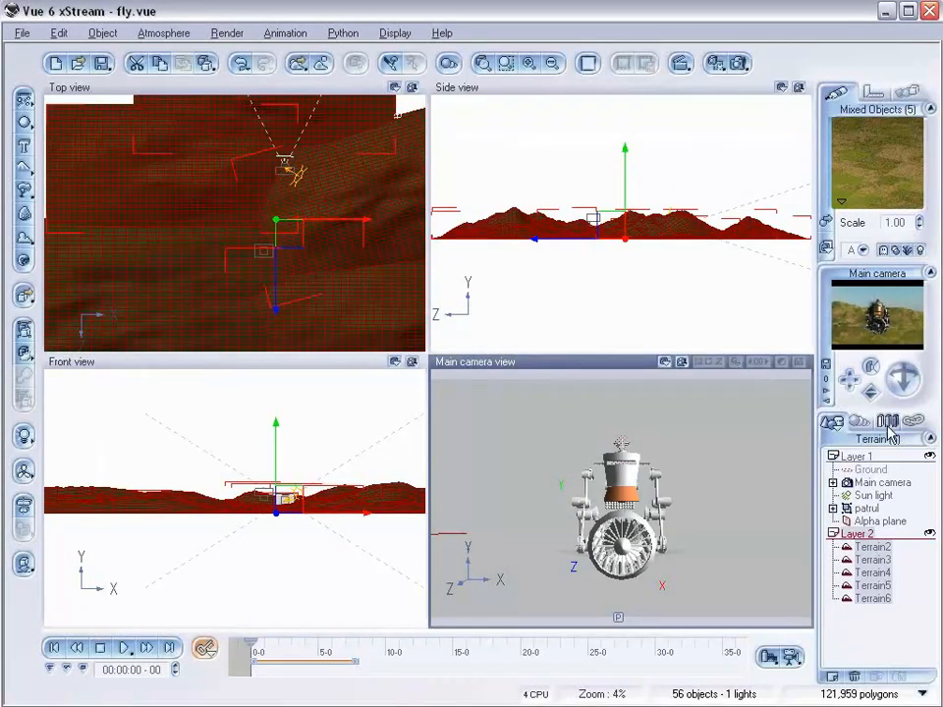
Step: Replace the material of the Ground plane with one from the material library
left_click(842, 470)
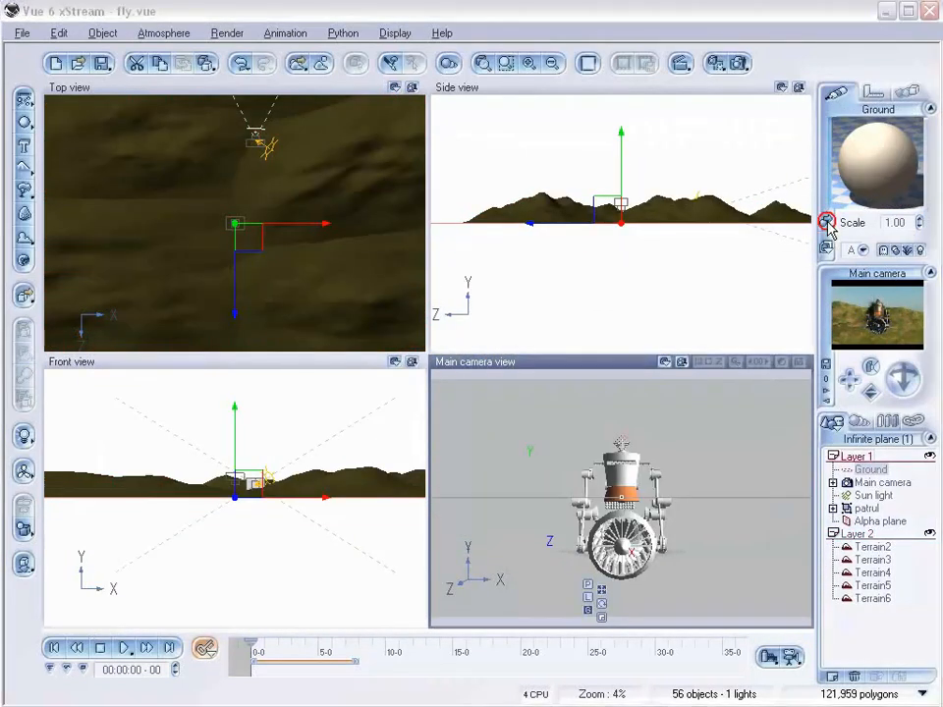
left_click(827, 222)
left_click(821, 557)
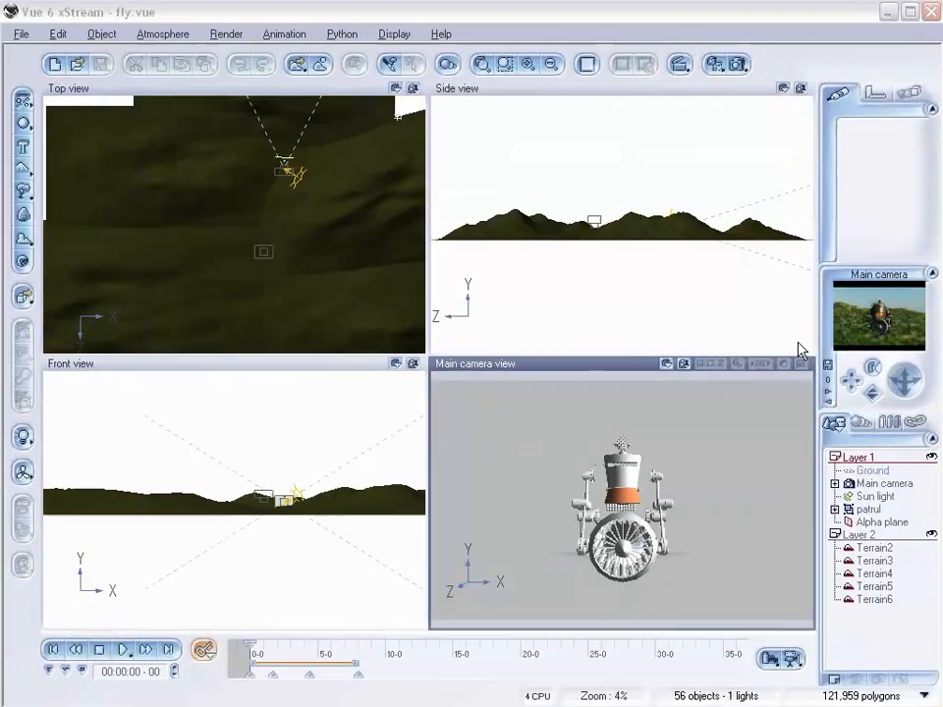
Step: Load the hazy grey GR atmosphere preset from the Spectral Sunsets collection into the scene
left_click(186, 36)
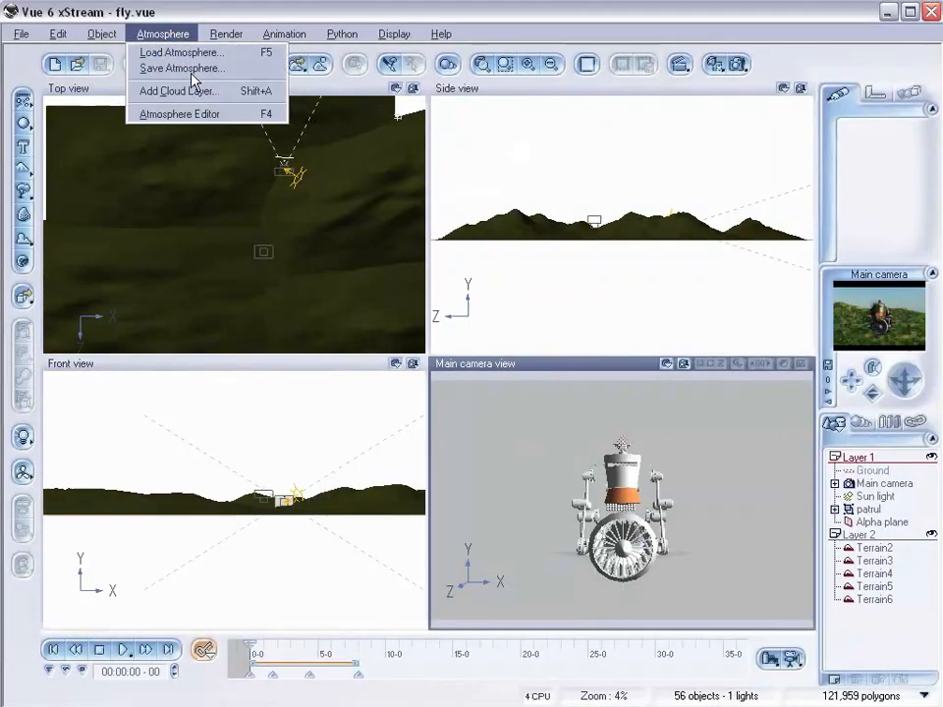
left_click(204, 50)
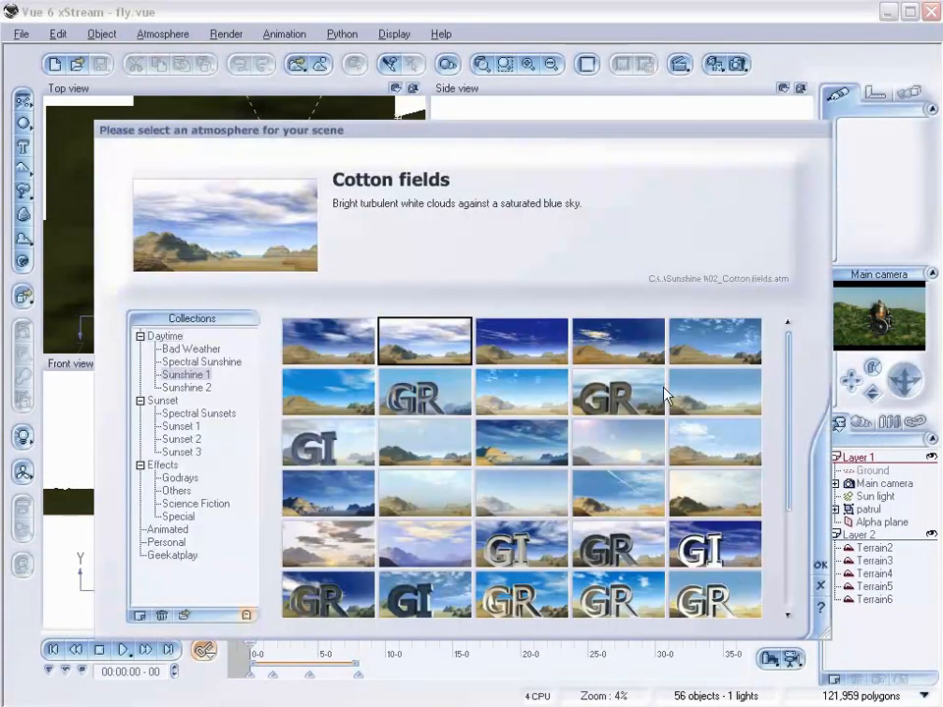
left_click(206, 414)
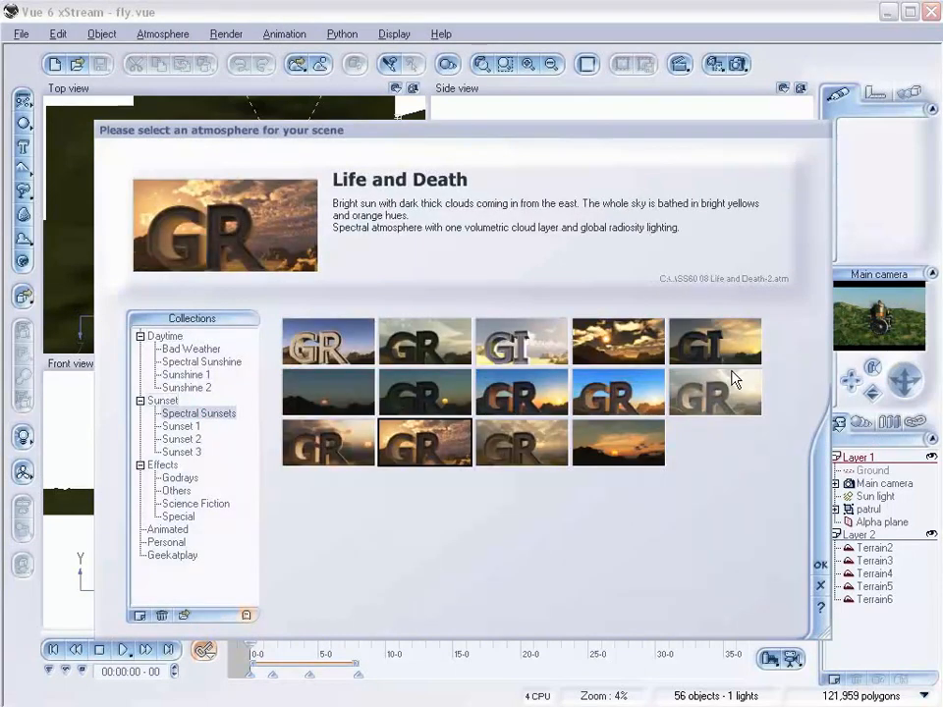
left_click(715, 390)
left_click(820, 565)
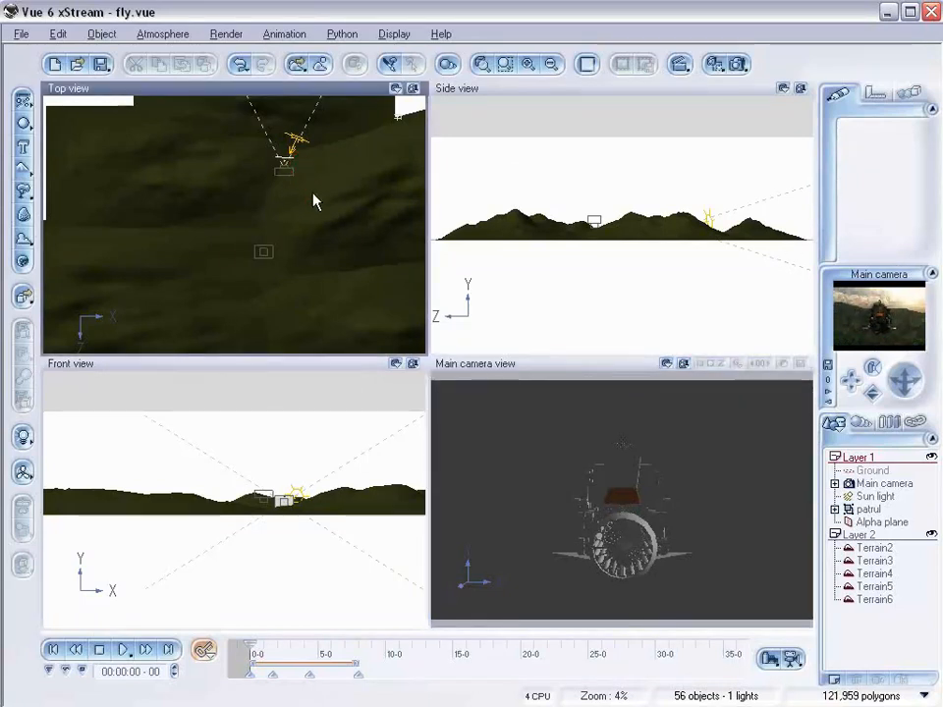
Step: Add a point light and position it at the robot, adjusting its height in the front view and its depth in the top view
scroll(315, 200, "up", 3)
right_click_drag(311, 193, 258, 327)
scroll(311, 267, "up", 5)
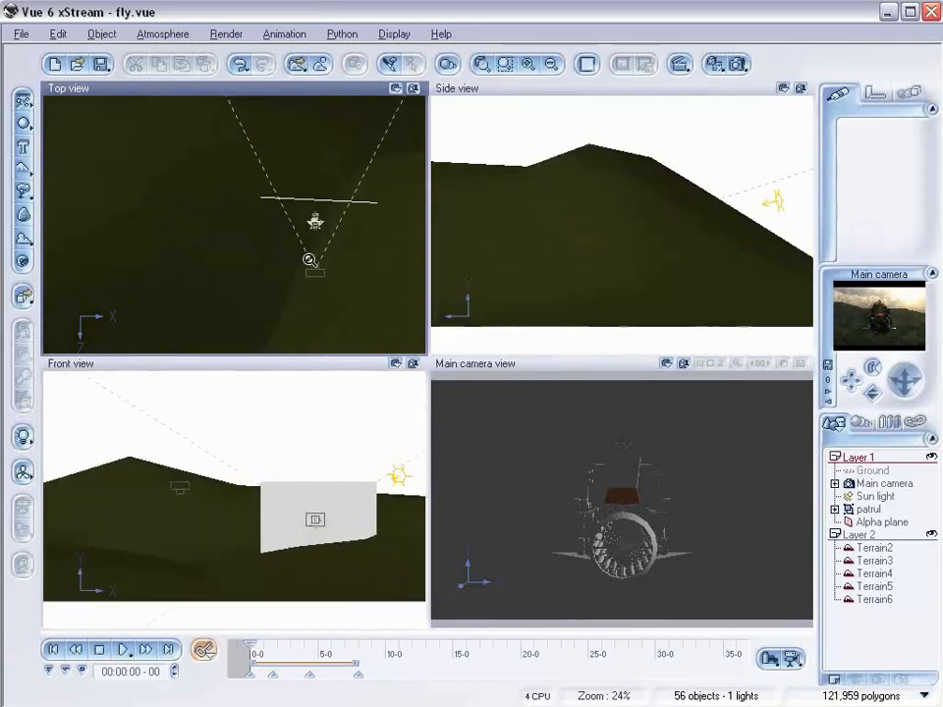
left_click(261, 210)
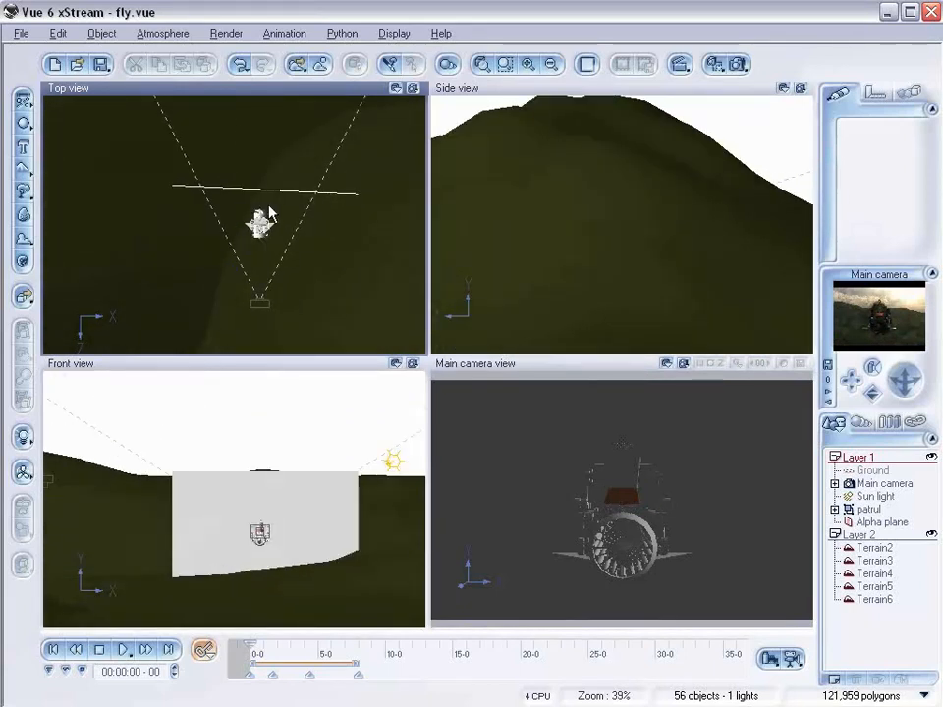
left_click(23, 439)
left_click_drag(291, 224, 261, 222)
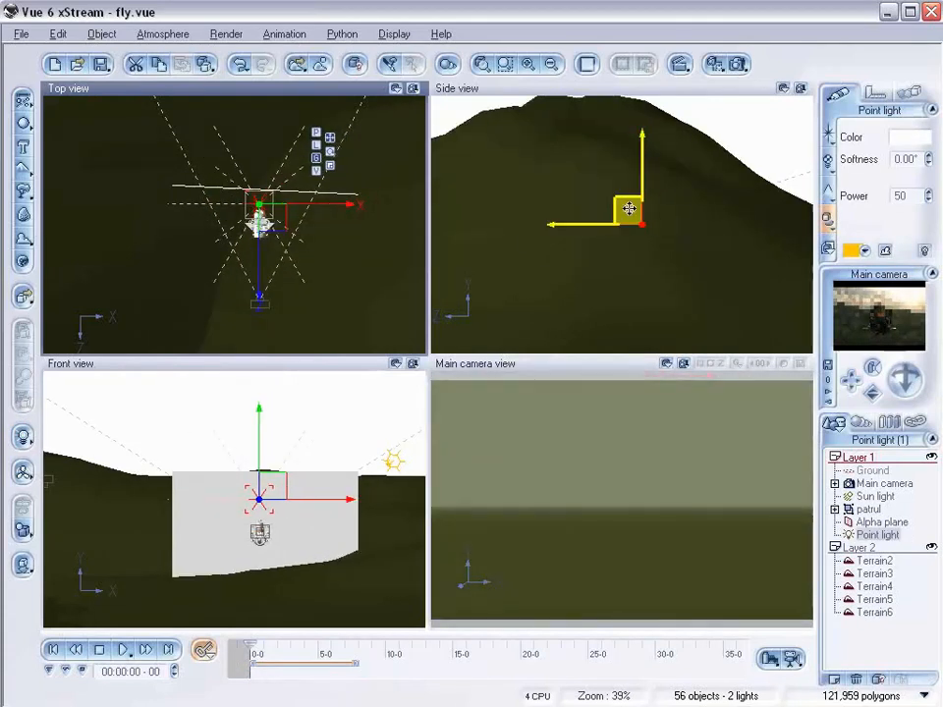
left_click_drag(268, 482, 270, 524)
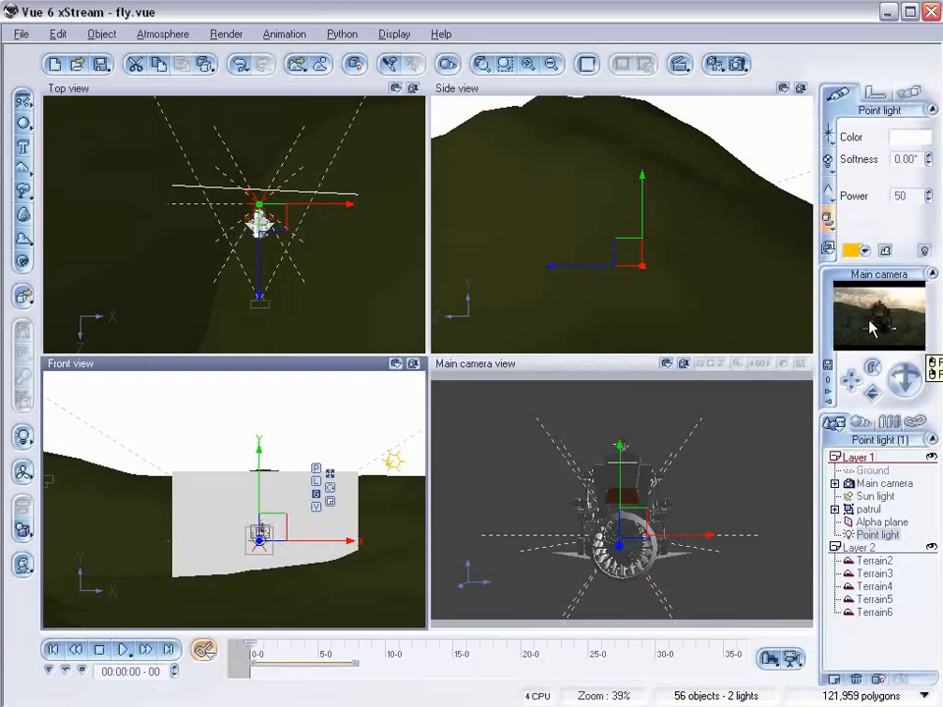
left_click_drag(266, 212, 278, 240)
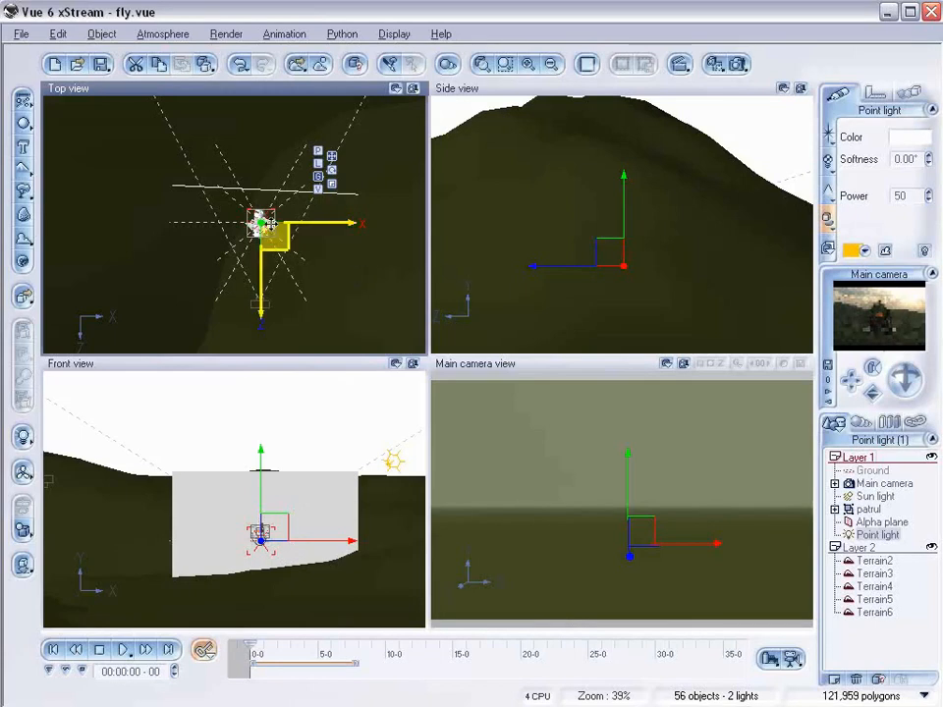
left_click_drag(274, 237, 275, 245)
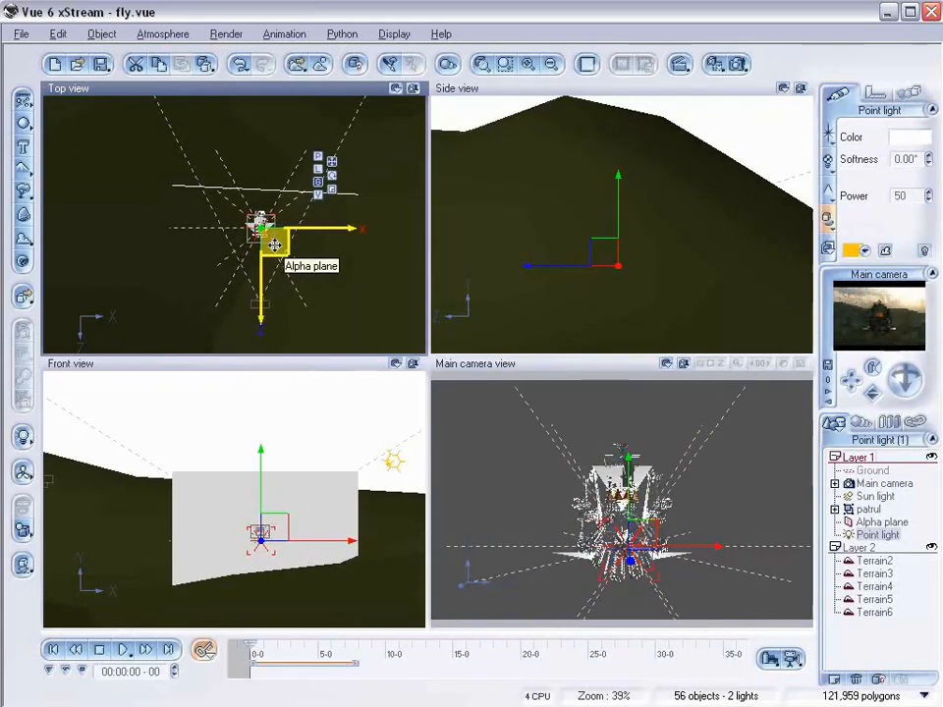
Step: Hide Layer 2 with the terrains, and set the point light's power to 65 while raising it along the robot in the side view
left_click(931, 547)
scroll(623, 254, "up", 8)
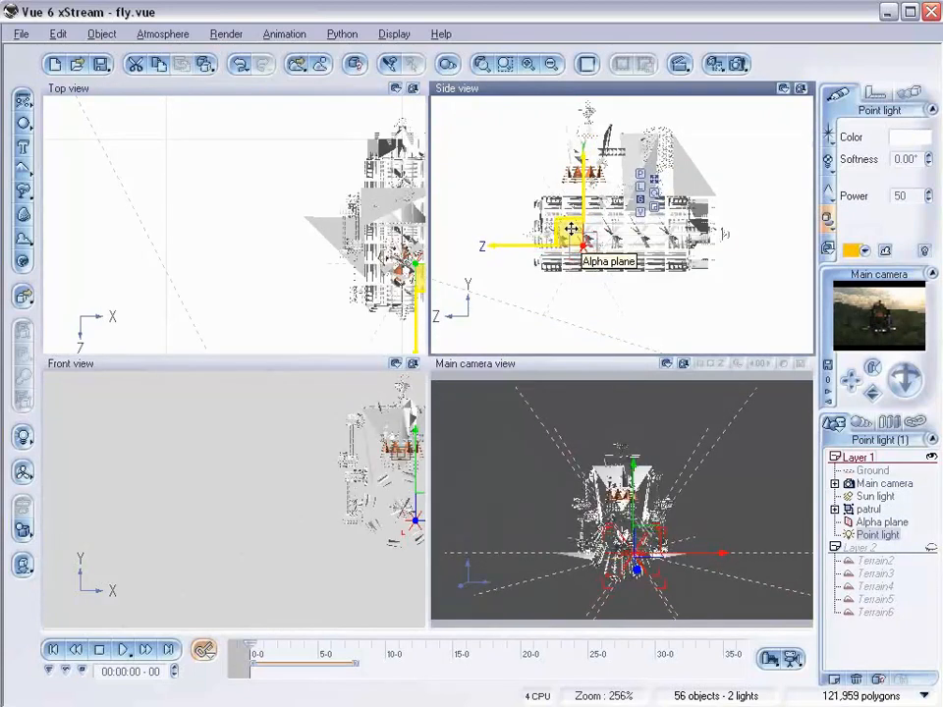
left_click(927, 193)
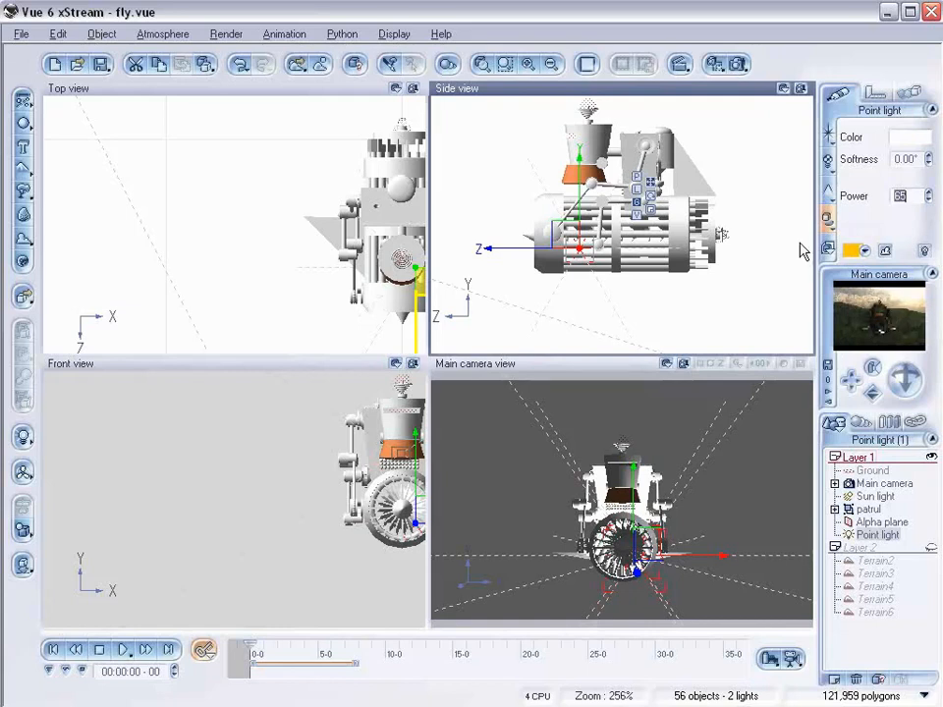
left_click_drag(568, 237, 557, 202)
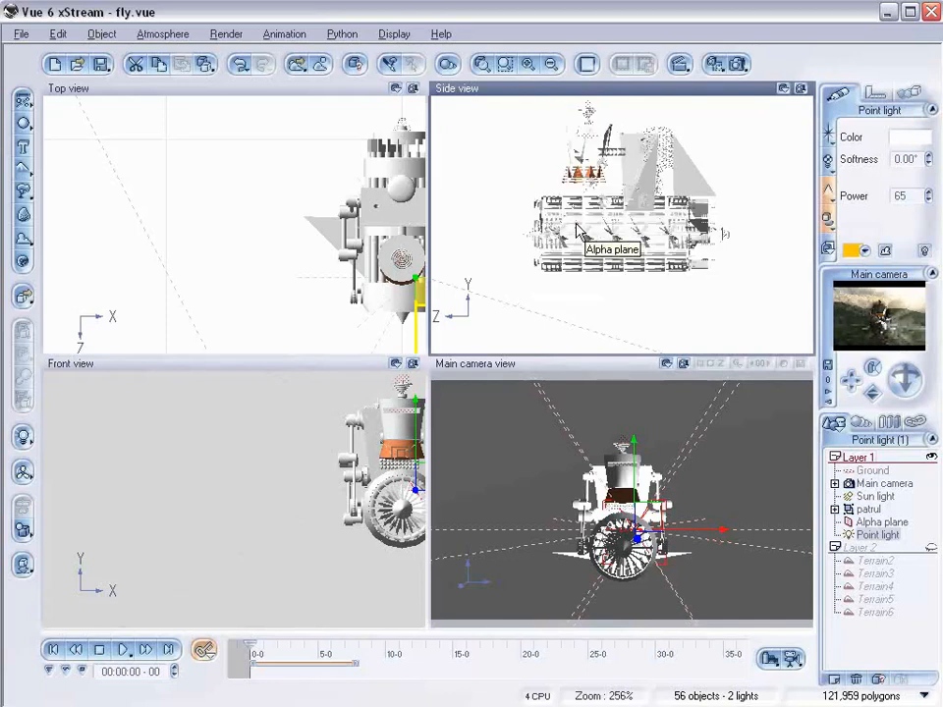
Step: Delete the point light and refresh the main camera preview
key("Delete")
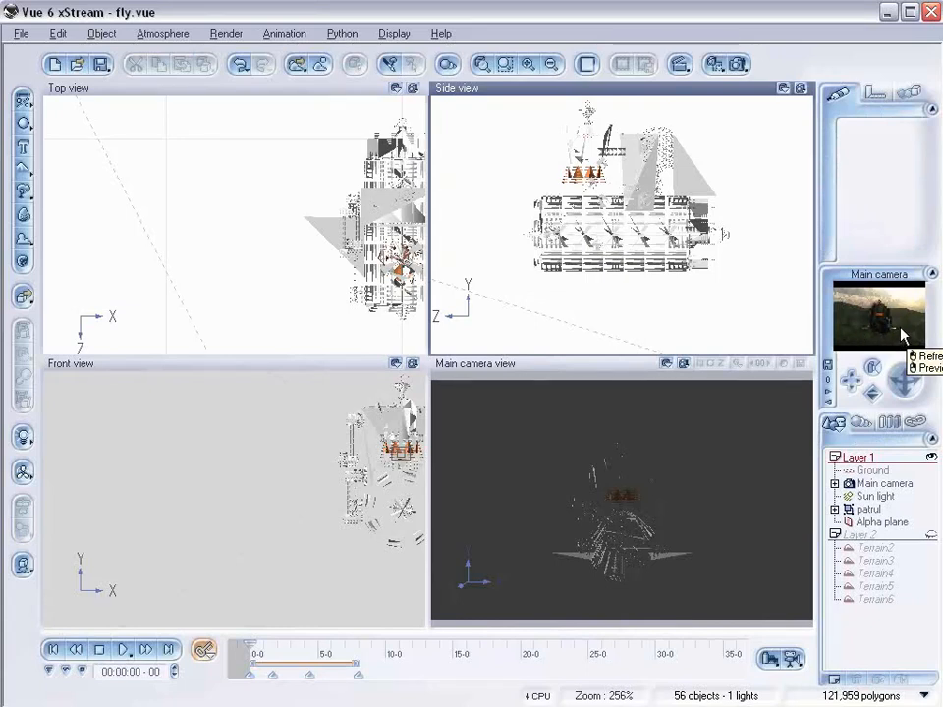
left_click(902, 324)
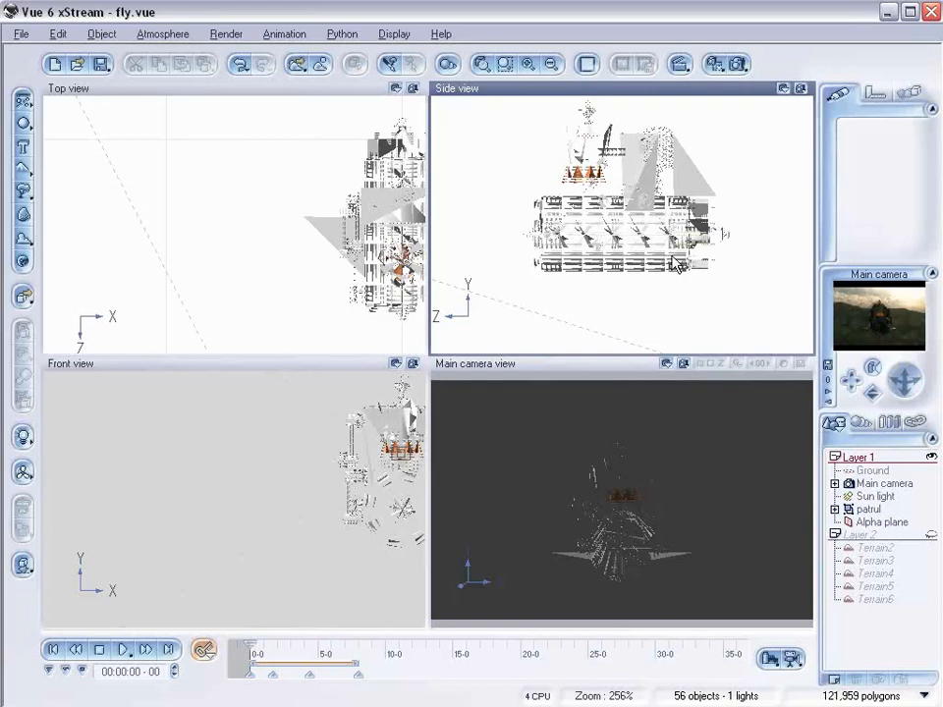
Step: Render the entire animation to fly.avi at Broadcast quality and play the rendered video in Windows Media Player
left_click(792, 661)
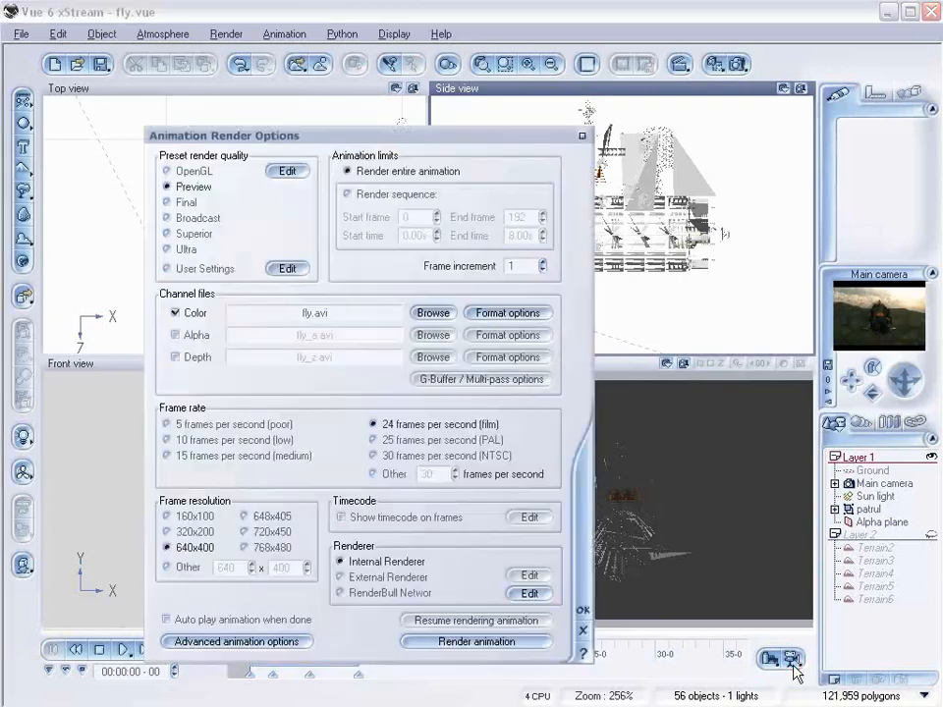
left_click_drag(401, 142, 461, 63)
left_click(250, 140)
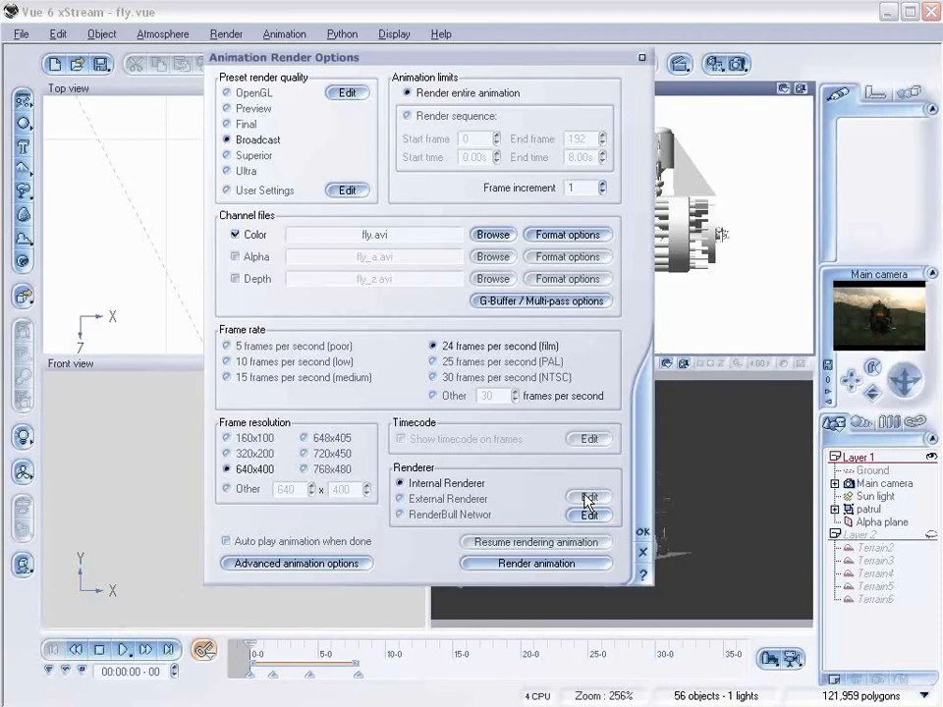
left_click_drag(483, 62, 485, 108)
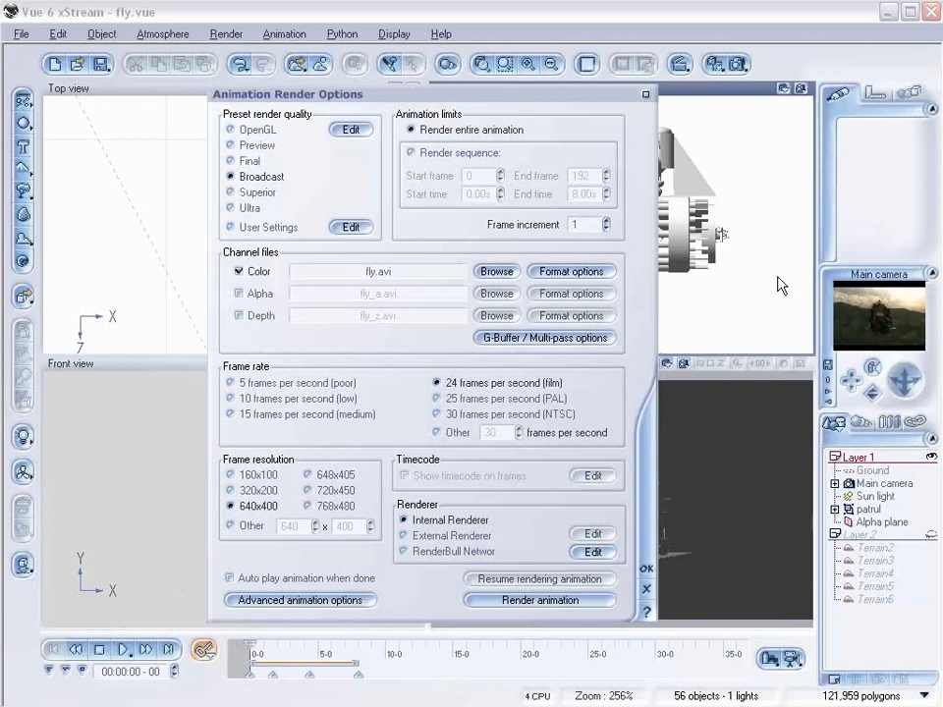
left_click(566, 600)
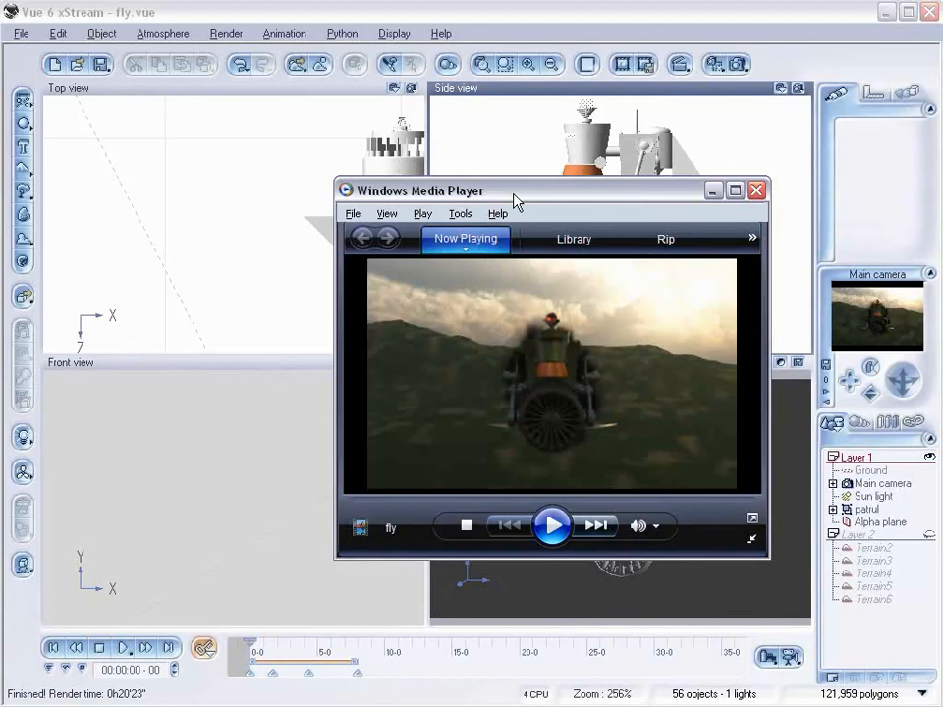
left_click(551, 526)
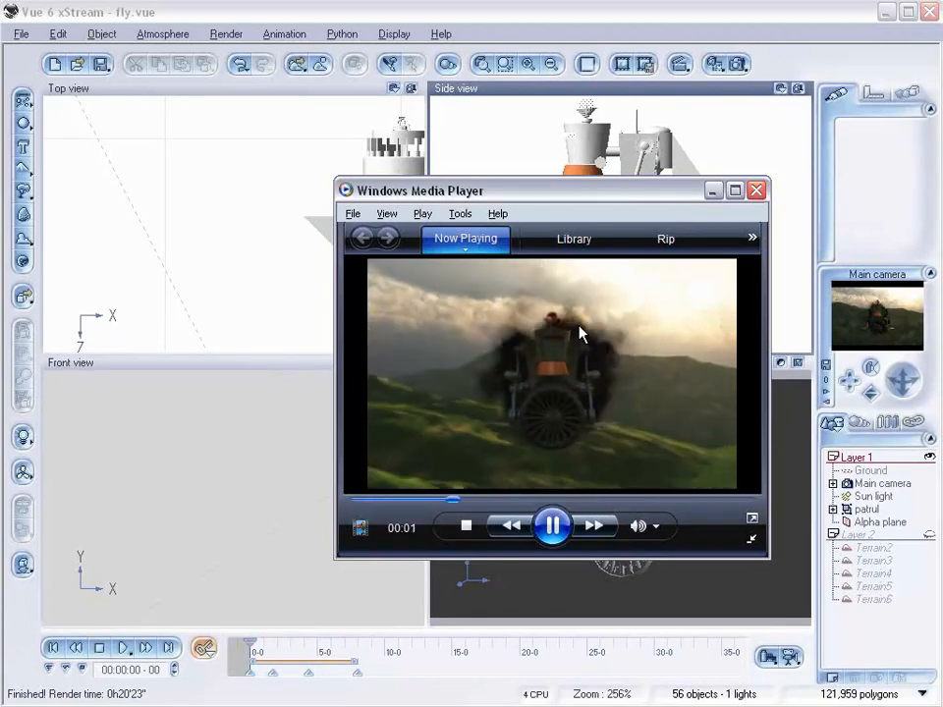